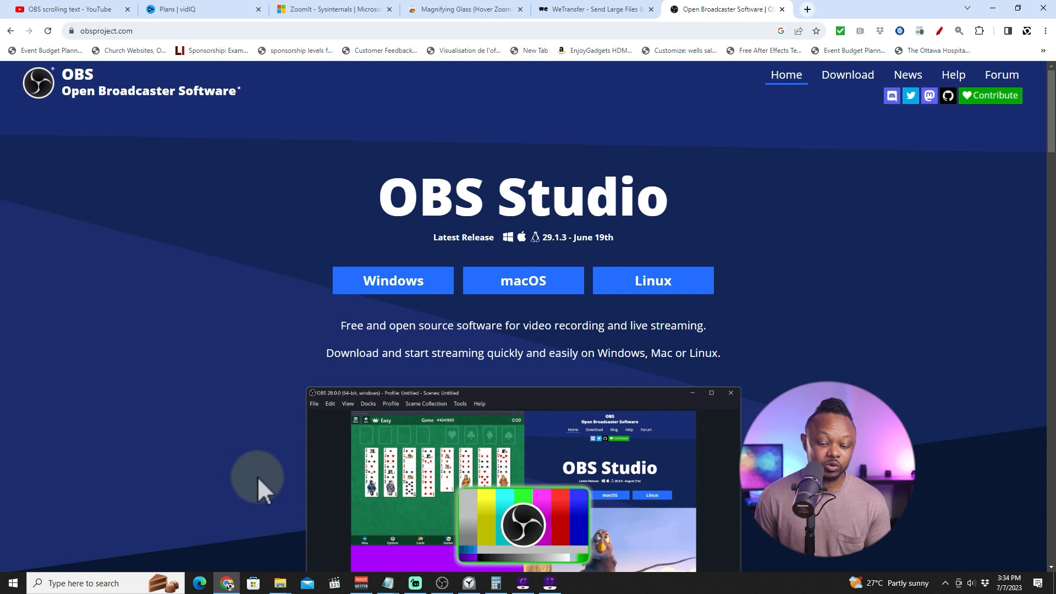
# Switch to OBS Studio and add a new scene named welcome.
pyautogui.click(442, 583)
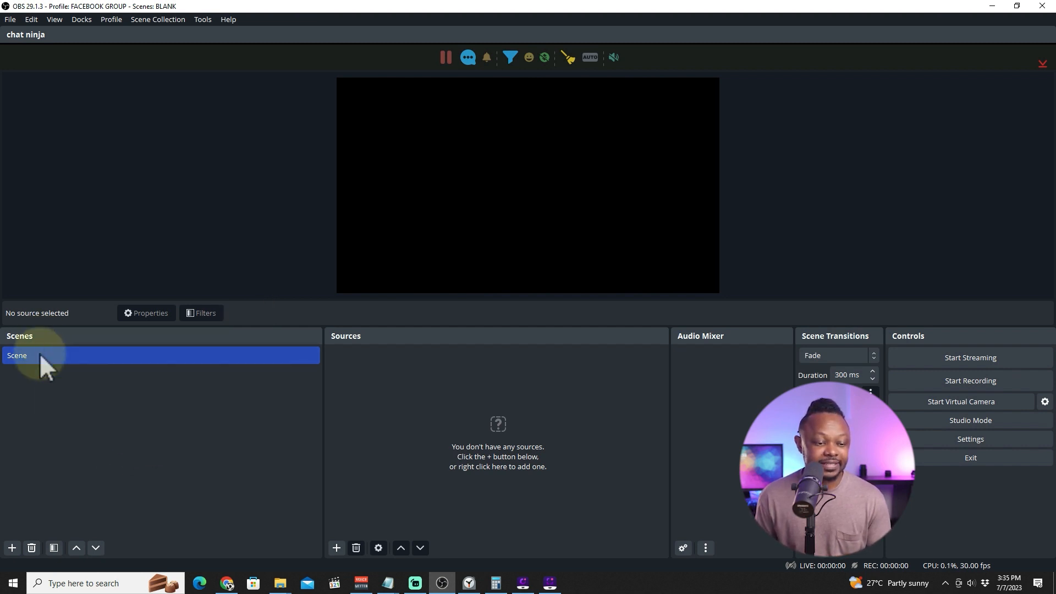
pyautogui.click(12, 548)
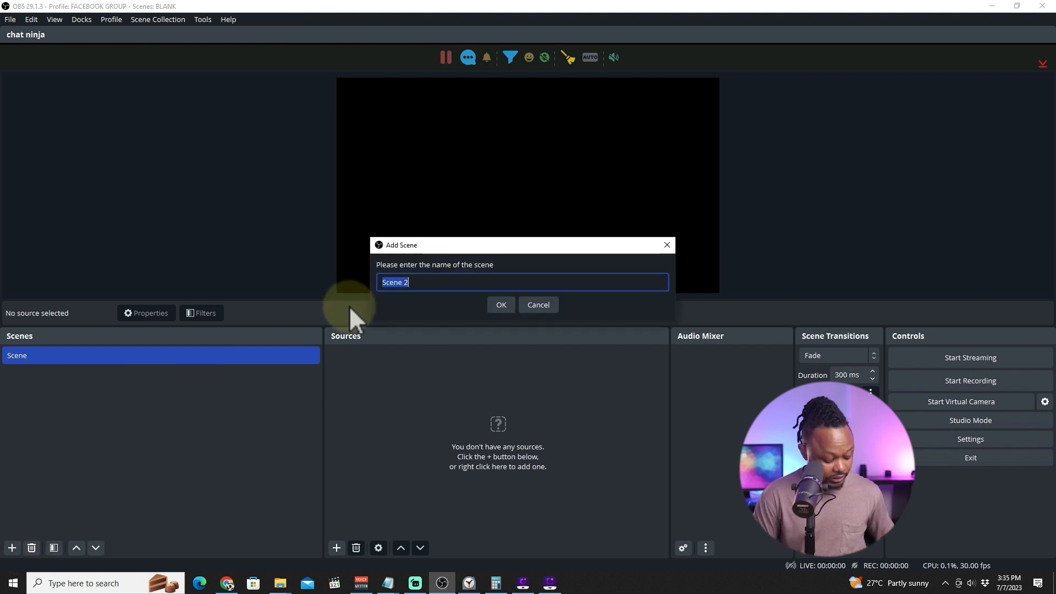
pyautogui.write('wELOCM')
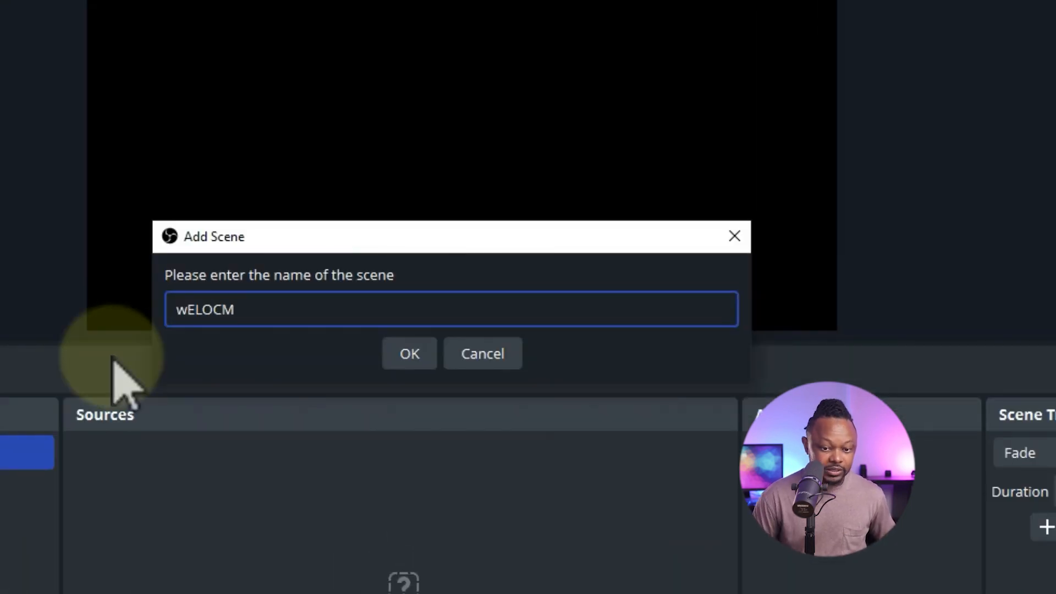
pyautogui.press('BackSpace')
pyautogui.press('BackSpace')
pyautogui.press('BackSpace')
pyautogui.press('BackSpace')
pyautogui.press('BackSpace')
pyautogui.write('elcome scene')
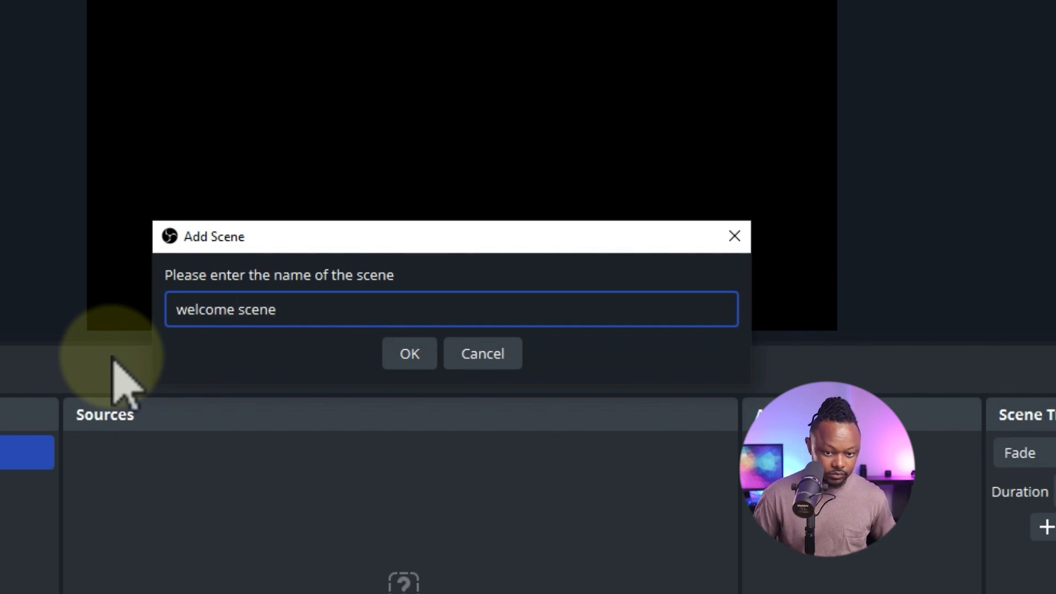
pyautogui.press('Return')
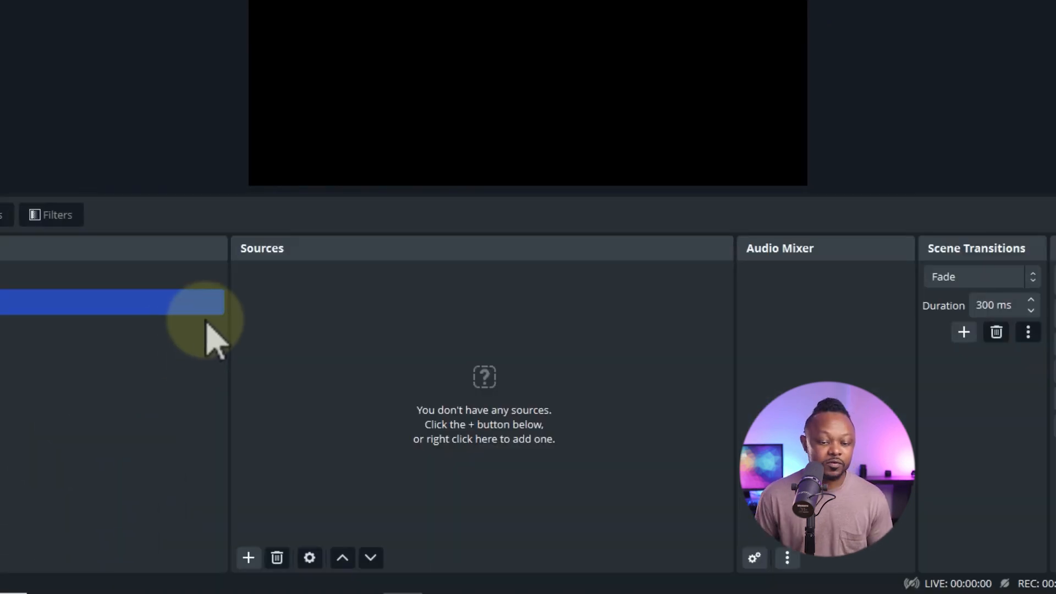
# Add an Image source to the welcome scene using the welcome (2).png file from the Desktop's New folder.
pyautogui.click(248, 558)
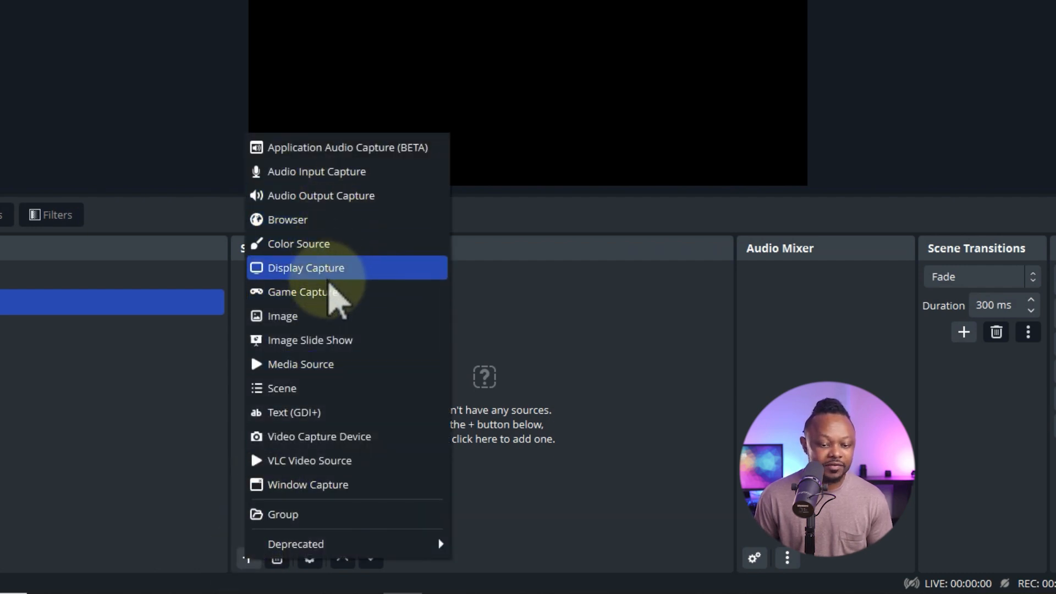
pyautogui.click(328, 324)
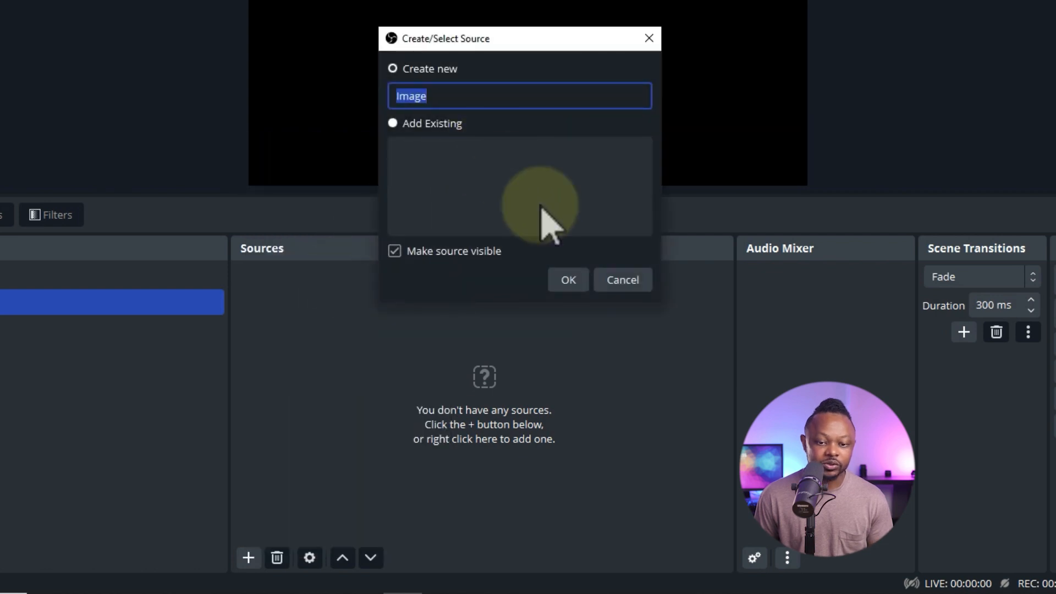
pyautogui.click(566, 280)
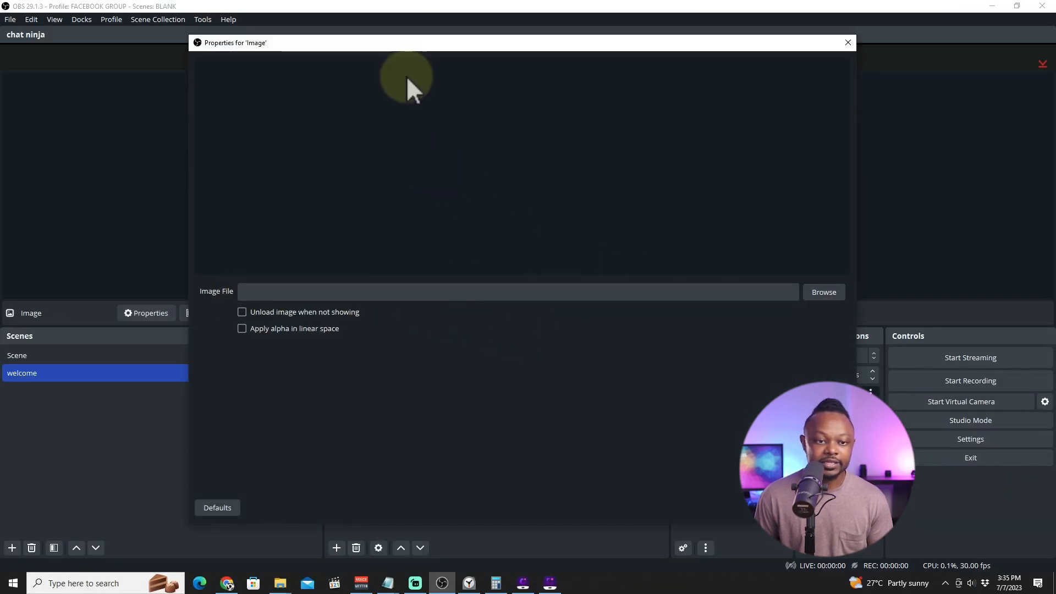
pyautogui.click(824, 292)
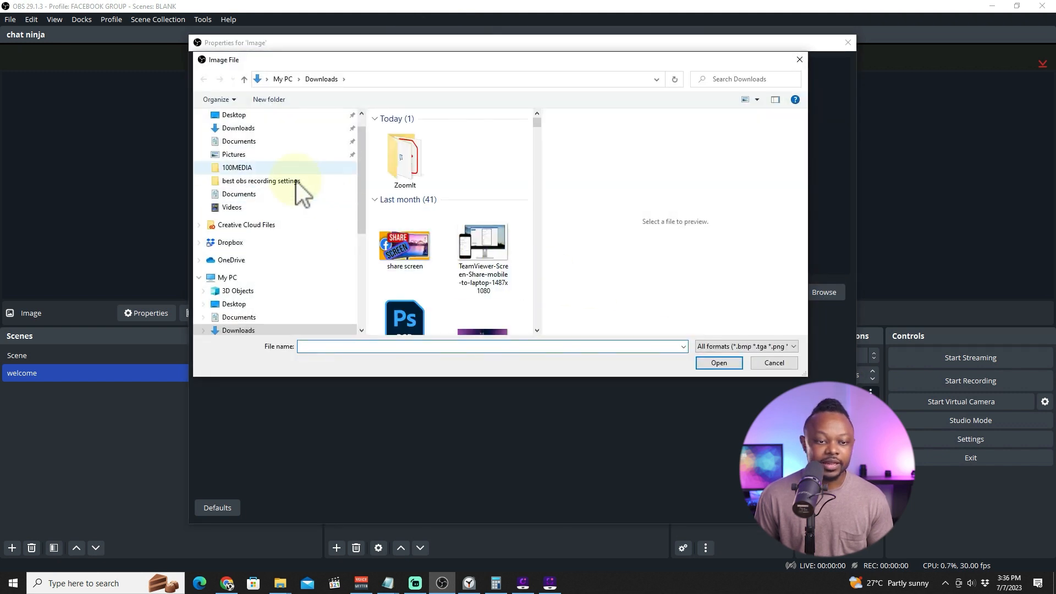
pyautogui.click(235, 114)
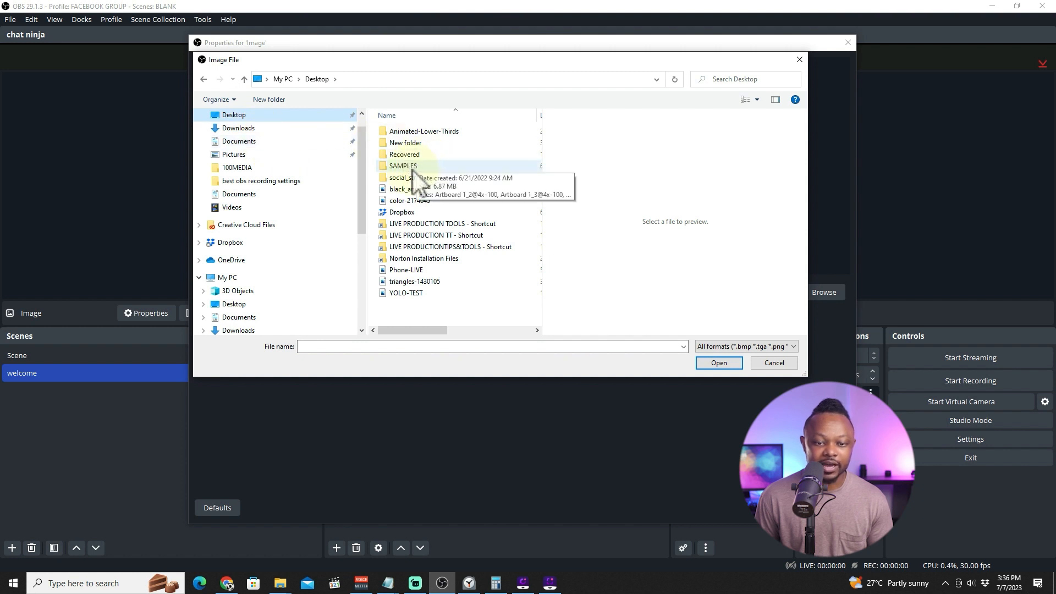
pyautogui.doubleClick(427, 166)
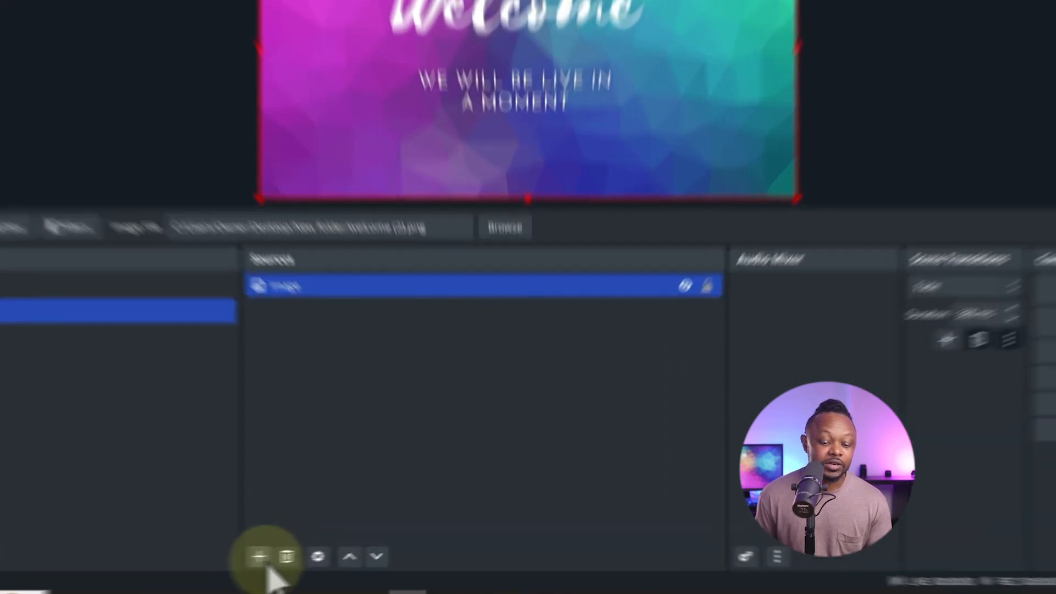
# Add a Media Source named music with Loop enabled, using the file Where We Wanna Go - Patrick Patrikios.mp3.
pyautogui.click(337, 548)
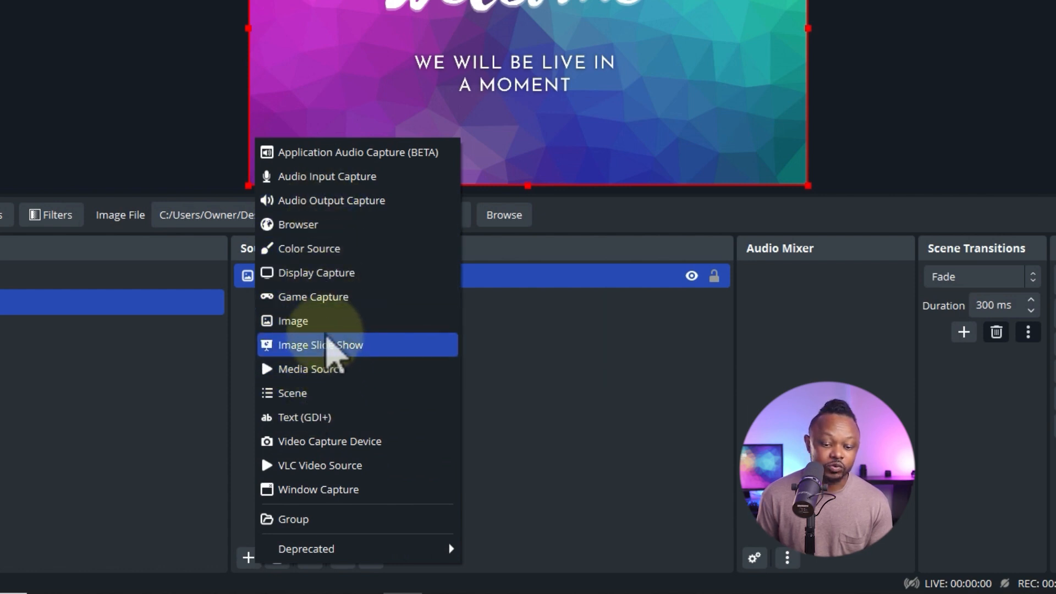
pyautogui.click(319, 376)
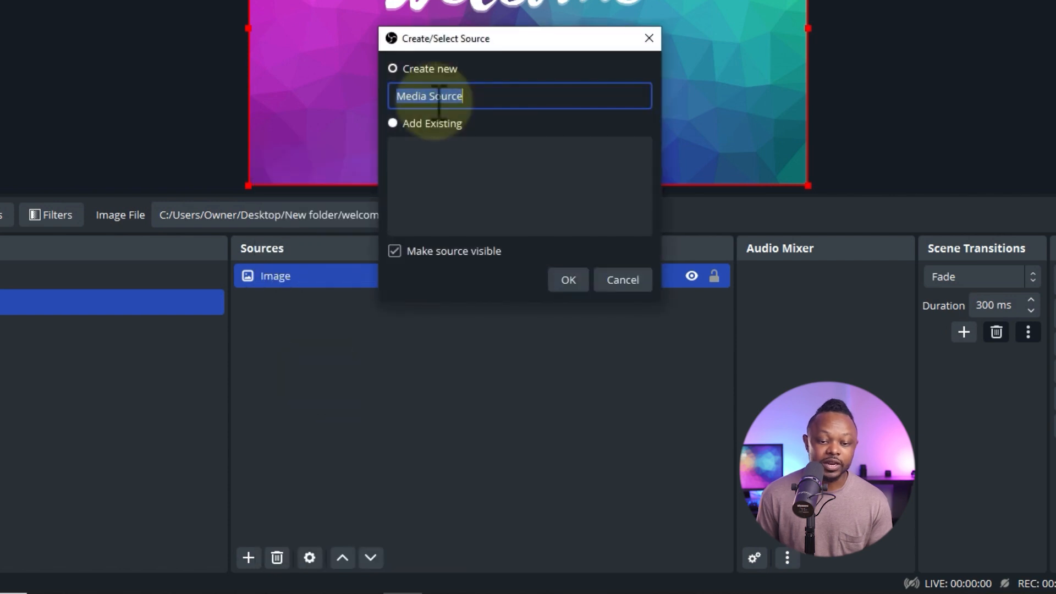
pyautogui.write('music')
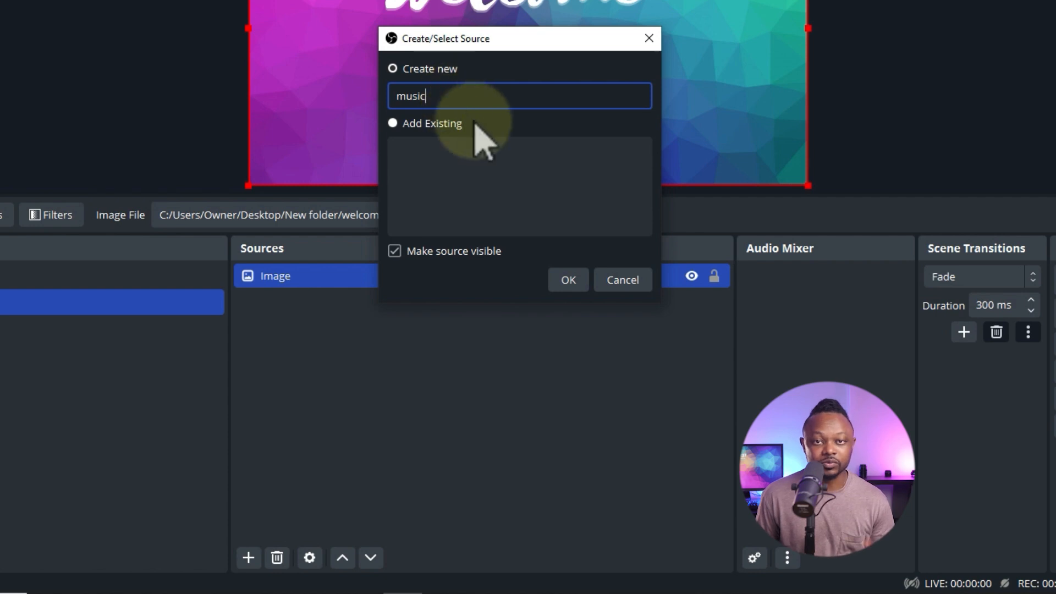
pyautogui.click(567, 282)
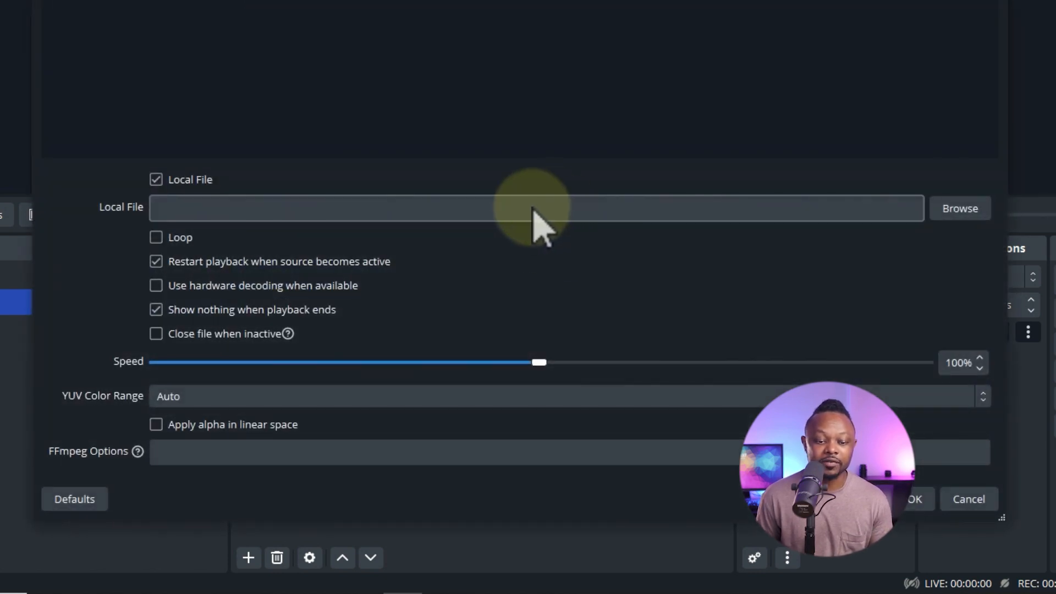
pyautogui.click(155, 237)
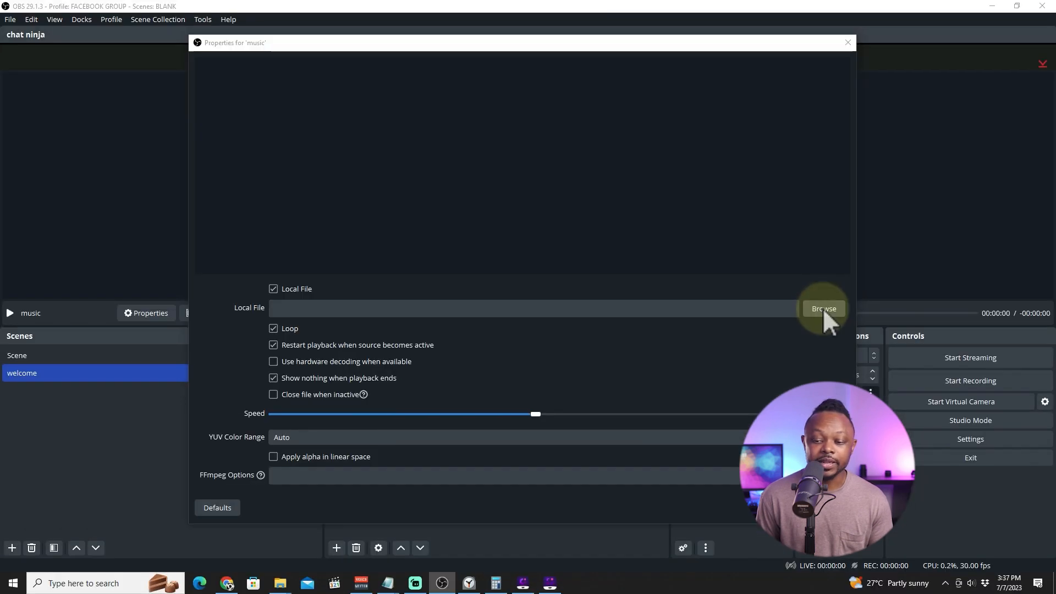
pyautogui.click(823, 308)
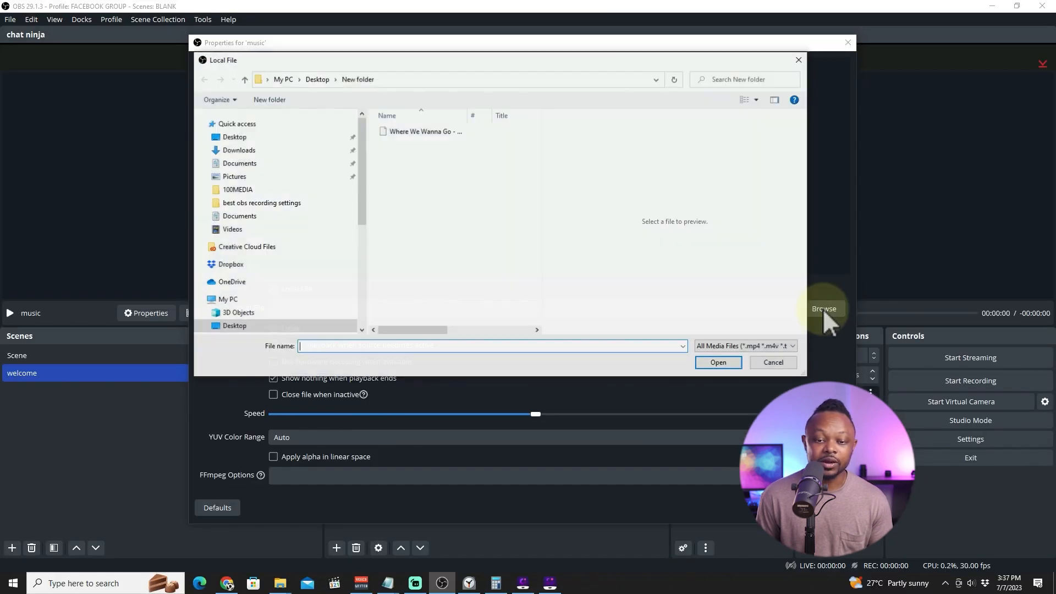
pyautogui.click(408, 132)
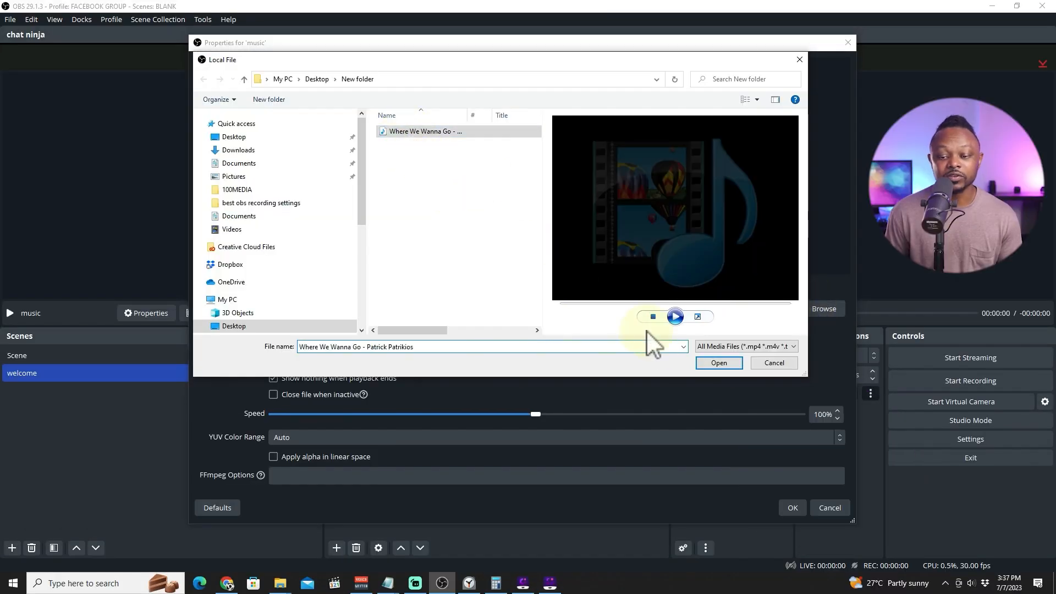
pyautogui.click(718, 361)
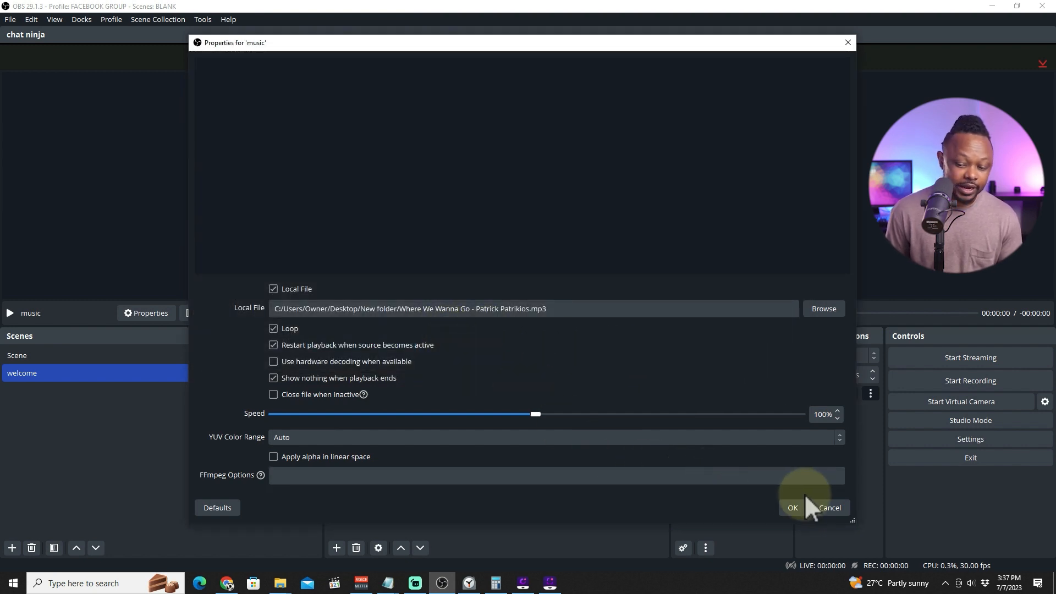
pyautogui.click(793, 507)
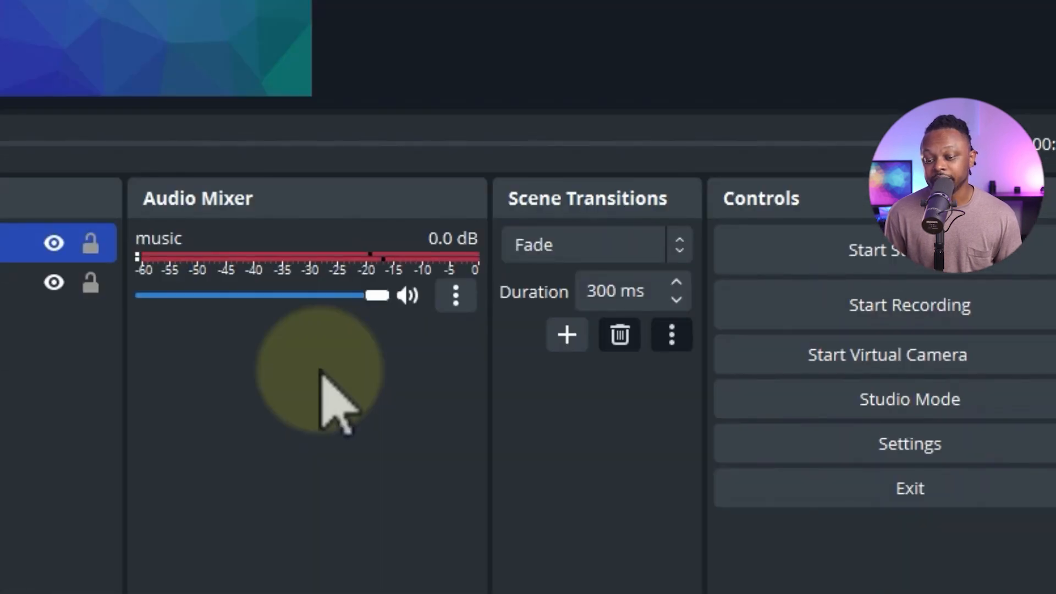
# Set the music source's audio monitoring to Monitor and Output in Advanced Audio Properties and stop its playback.
pyautogui.rightClick(323, 373)
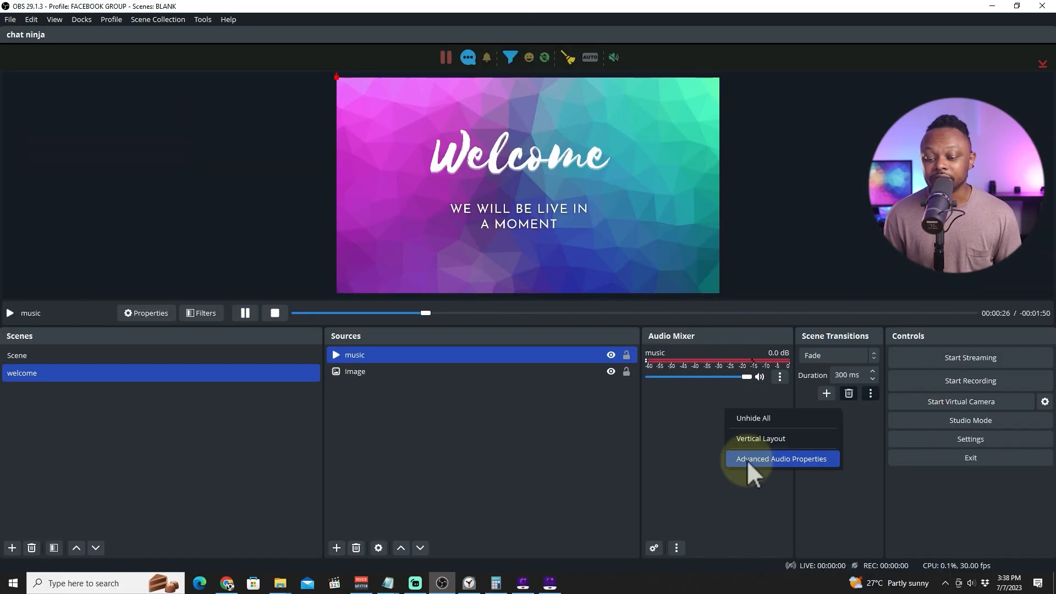
pyautogui.click(514, 489)
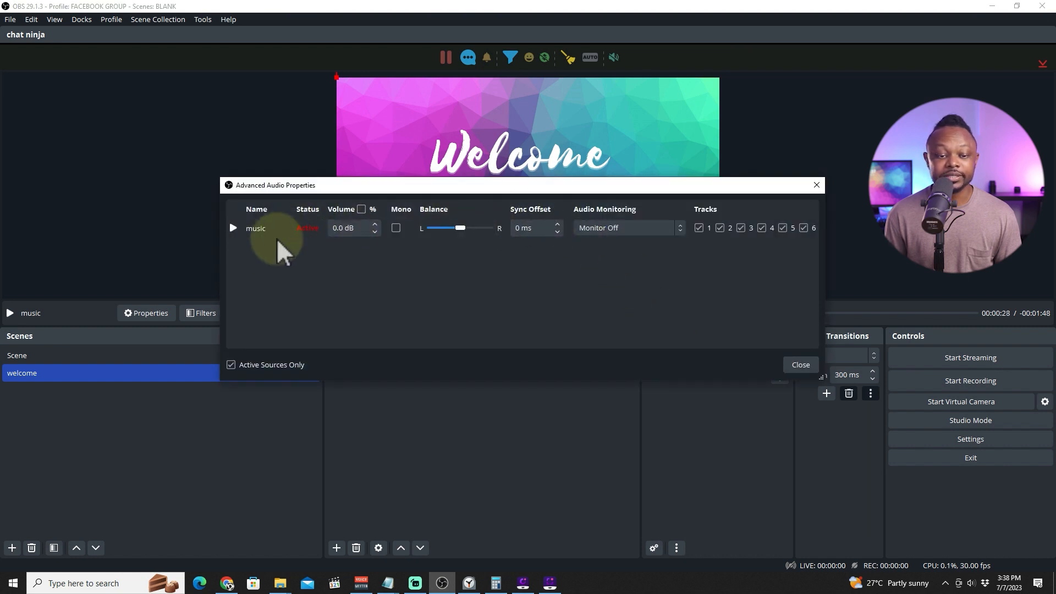
pyautogui.click(679, 230)
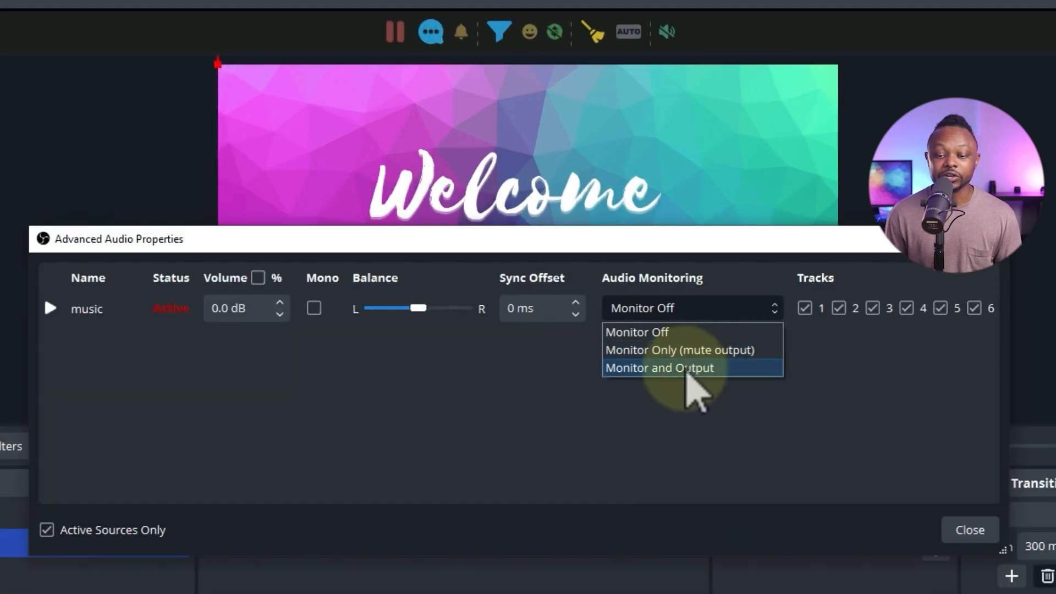
pyautogui.click(687, 368)
pyautogui.click(946, 528)
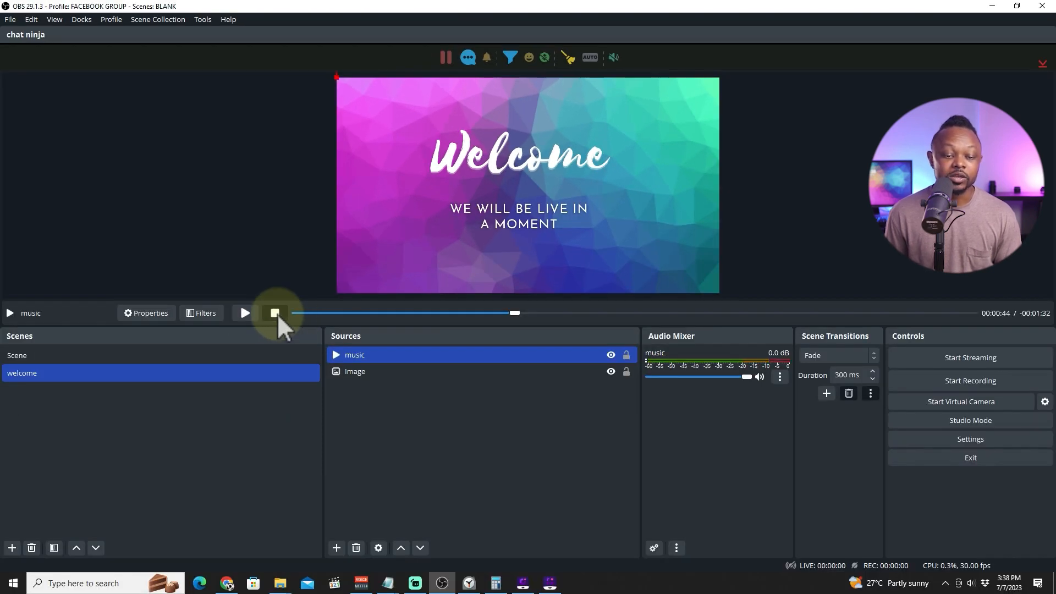
pyautogui.click(275, 313)
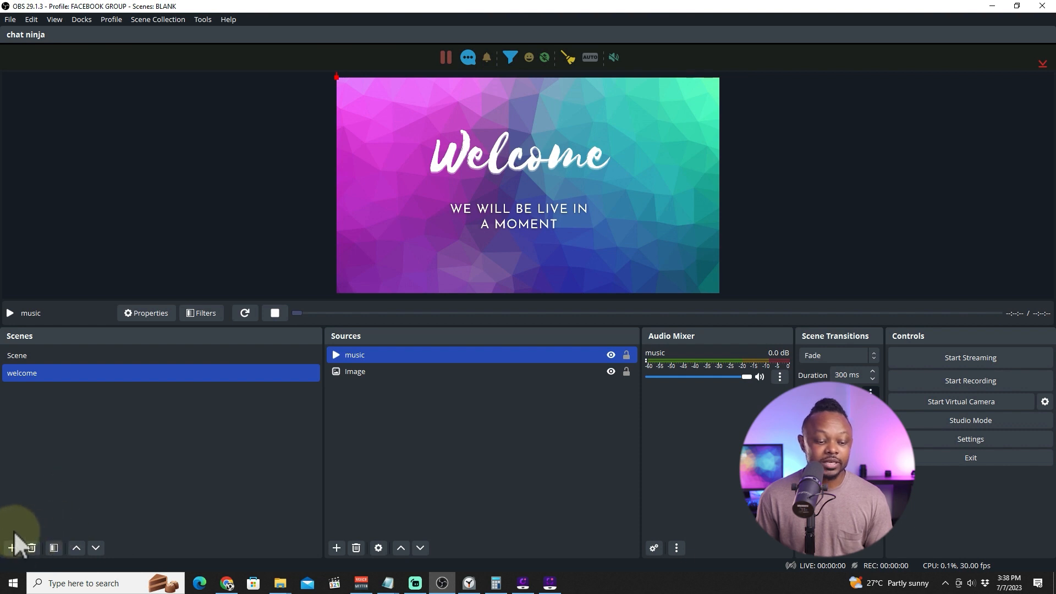
# Add a new scene named main.
pyautogui.click(12, 548)
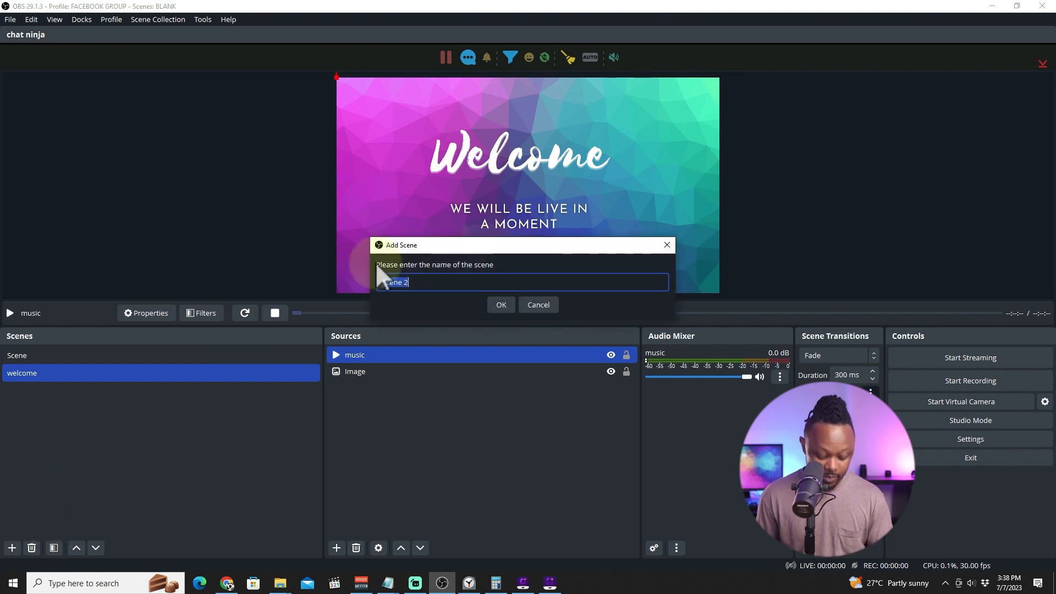
pyautogui.write('main')
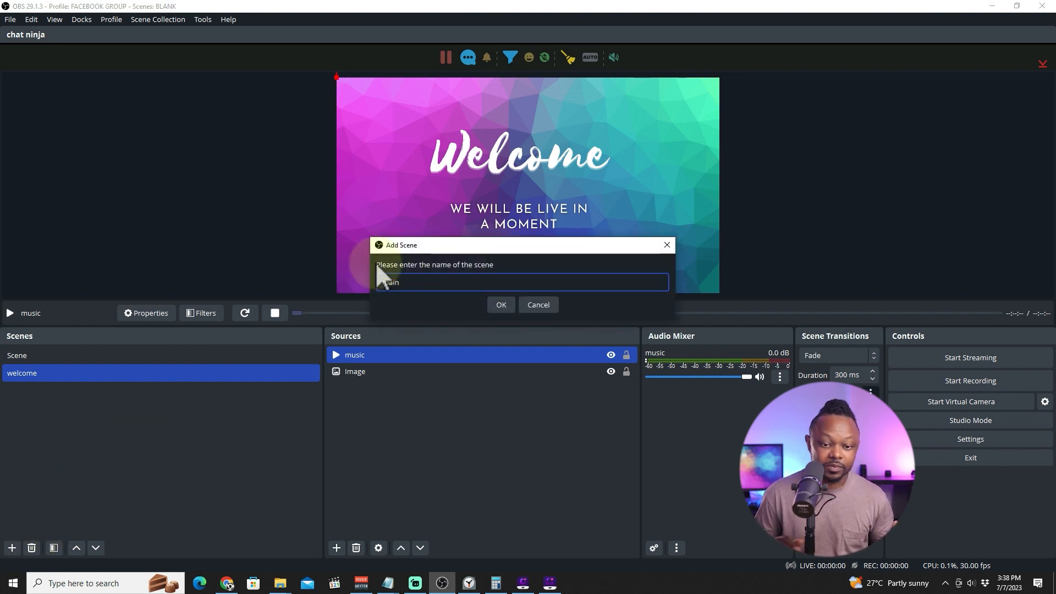
pyautogui.click(495, 305)
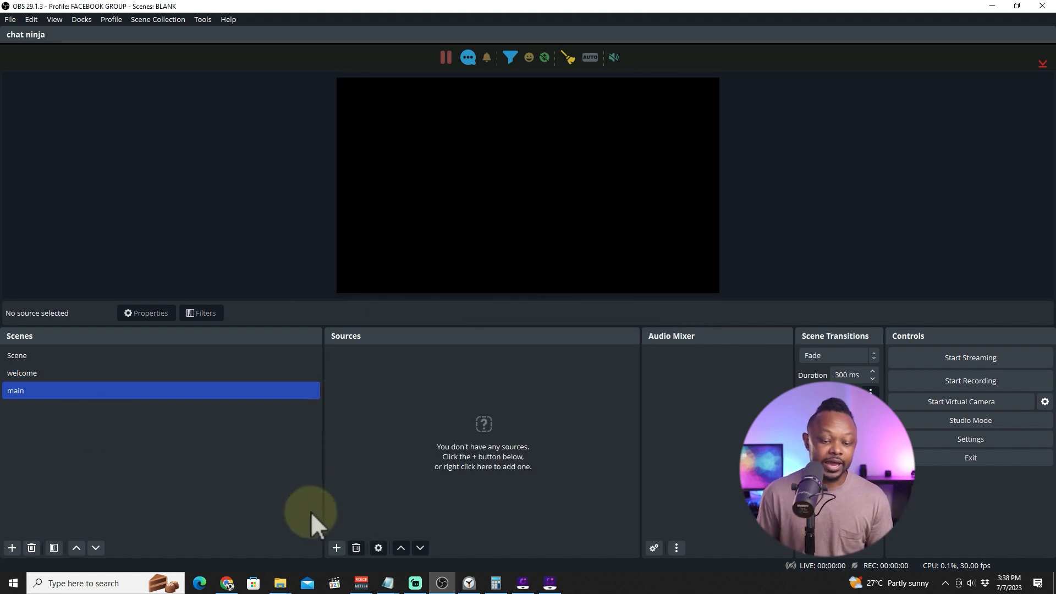
# Add a Video Capture Device source to the main scene using the Streamlabs Desktop Virtual Webcam device.
pyautogui.click(337, 548)
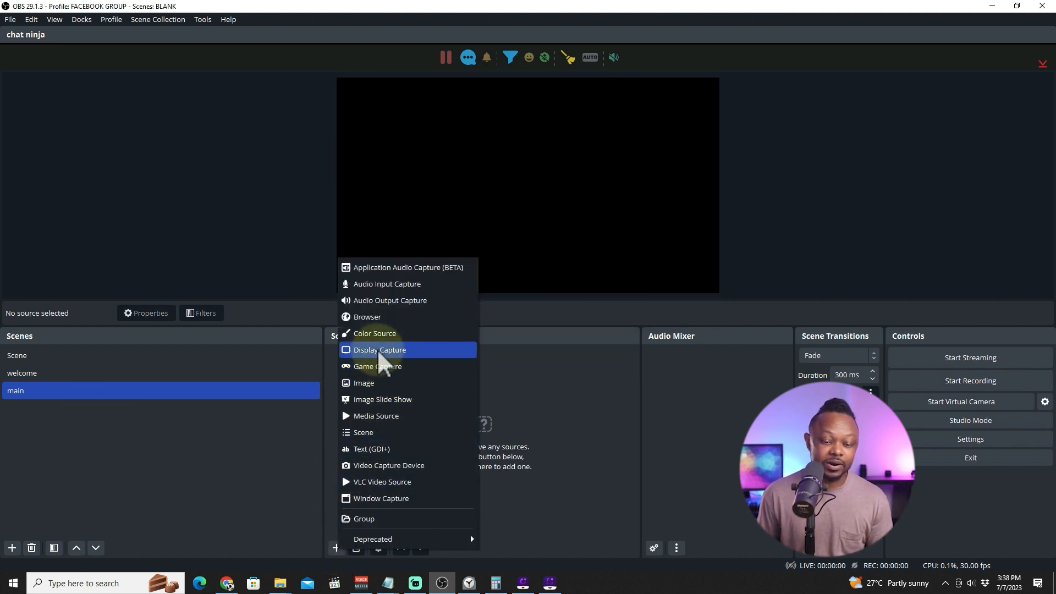
pyautogui.click(388, 466)
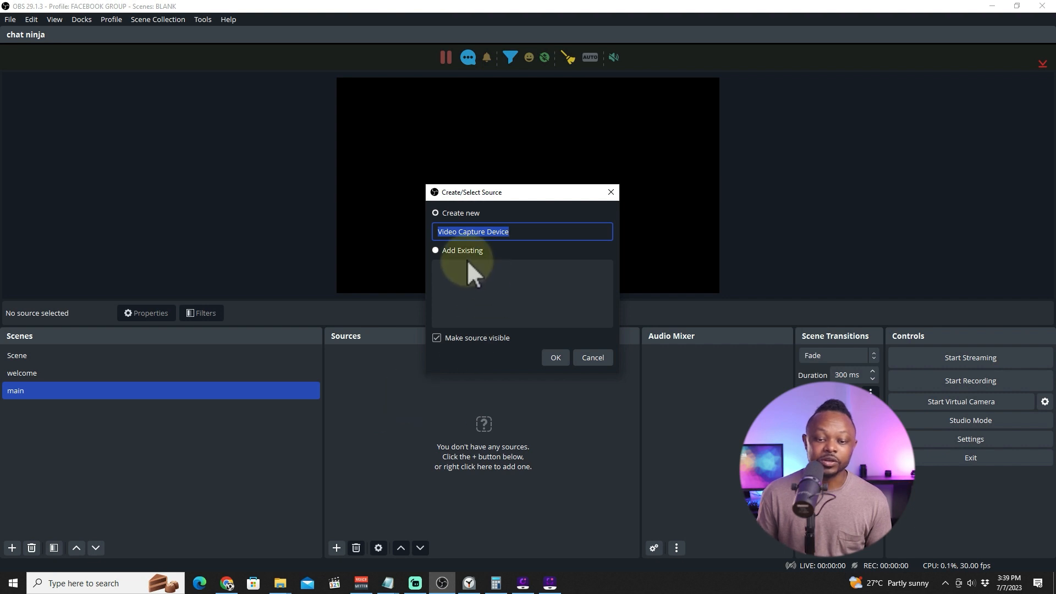
pyautogui.click(558, 357)
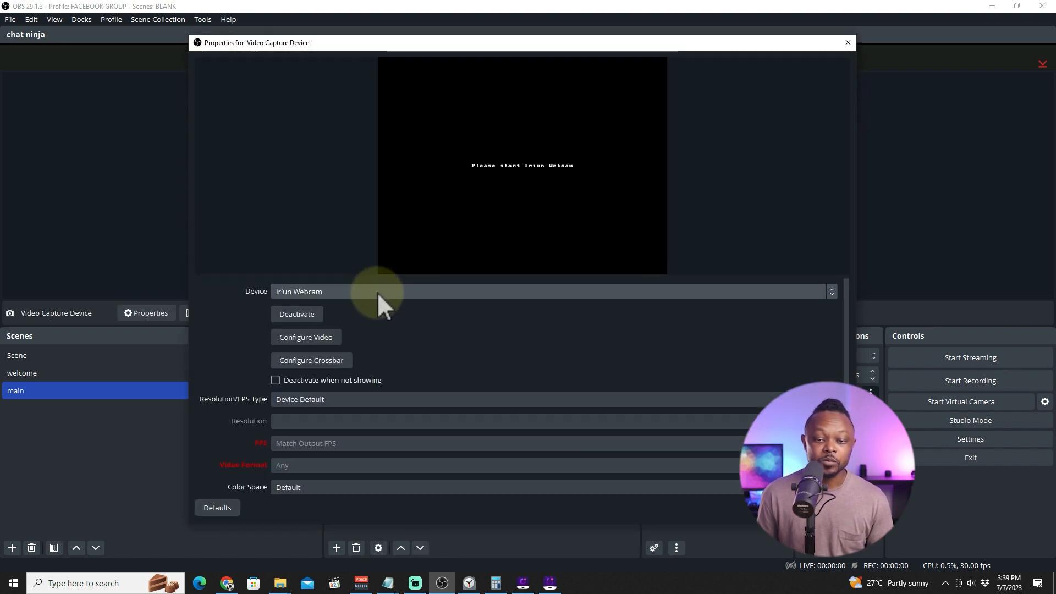
pyautogui.click(386, 292)
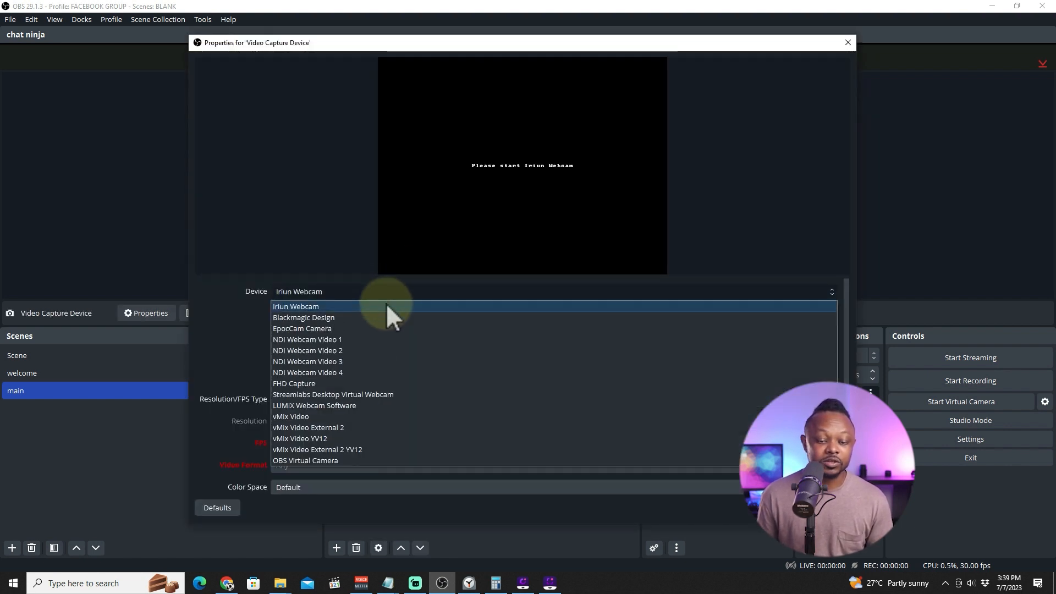
pyautogui.click(373, 394)
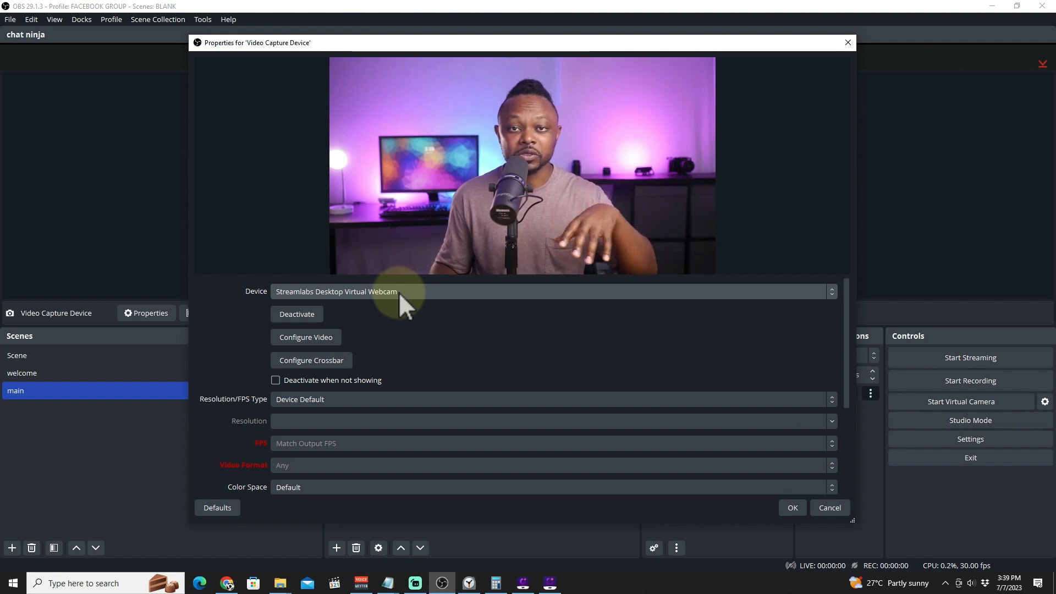
pyautogui.click(398, 292)
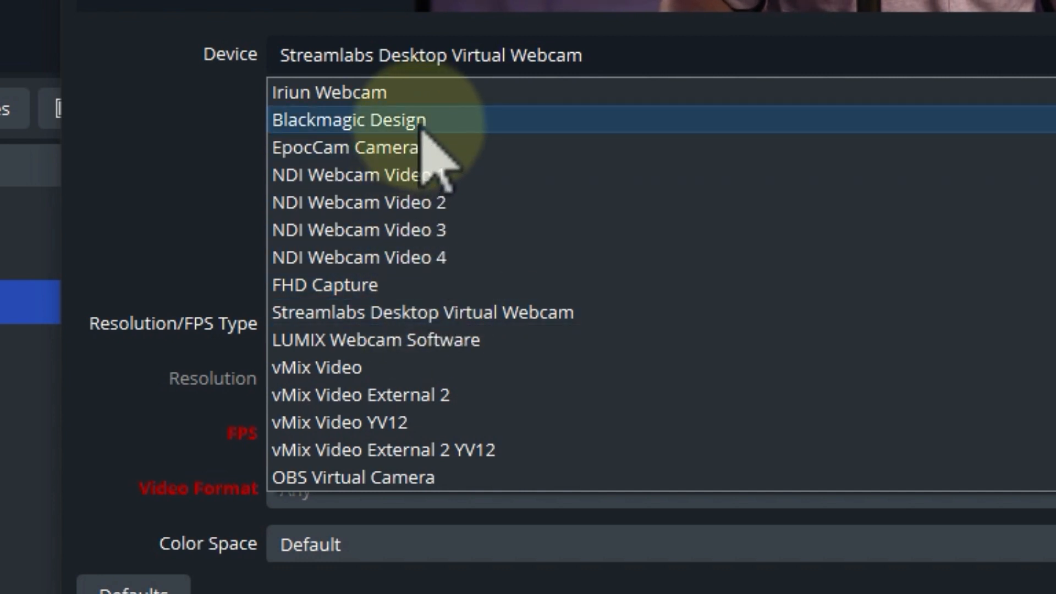
pyautogui.click(405, 312)
# Set the webcam's Resolution/FPS Type to Custom with a 1920x1080 resolution and confirm its properties.
pyautogui.click(403, 330)
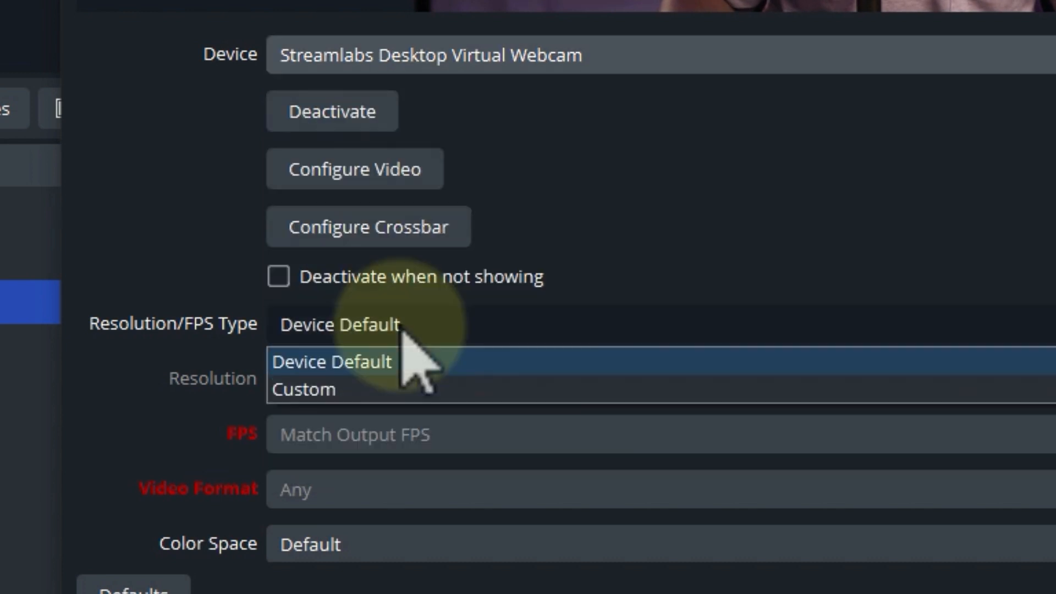
pyautogui.click(354, 392)
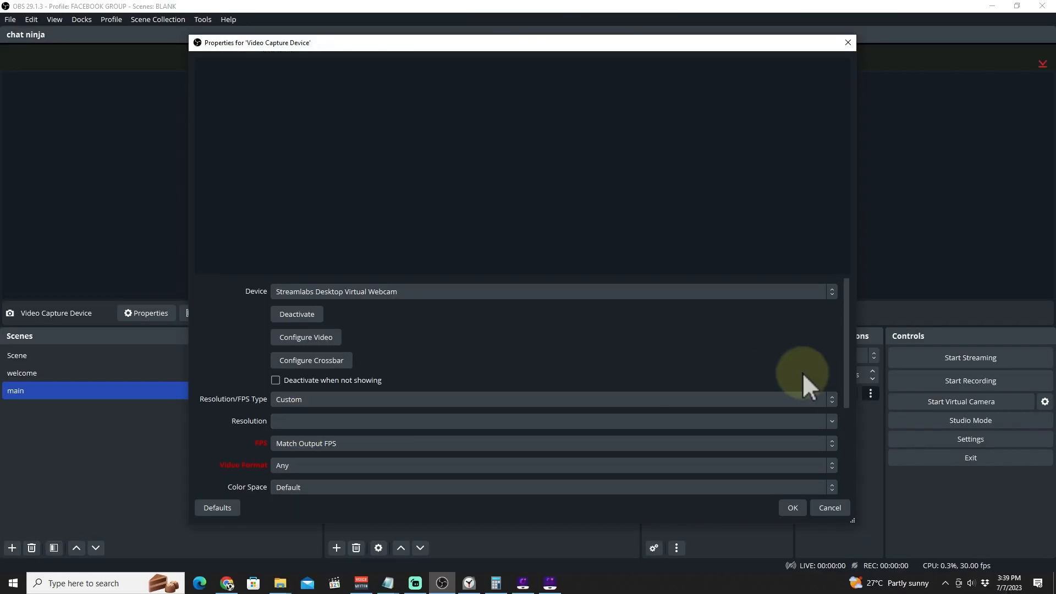
pyautogui.click(832, 422)
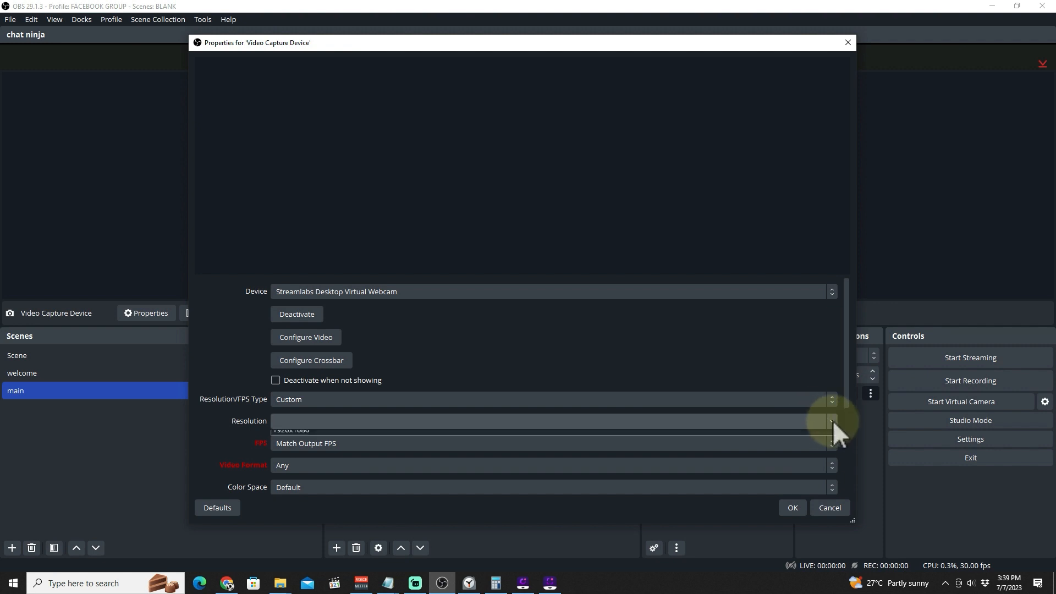
pyautogui.click(502, 437)
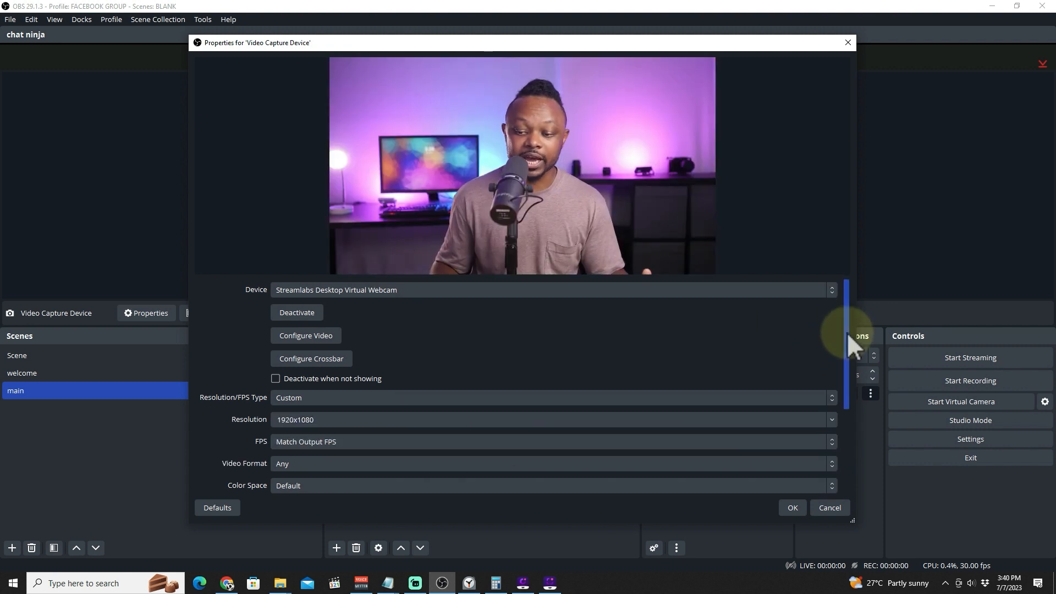
pyautogui.moveTo(847, 333); pyautogui.dragTo(853, 397)
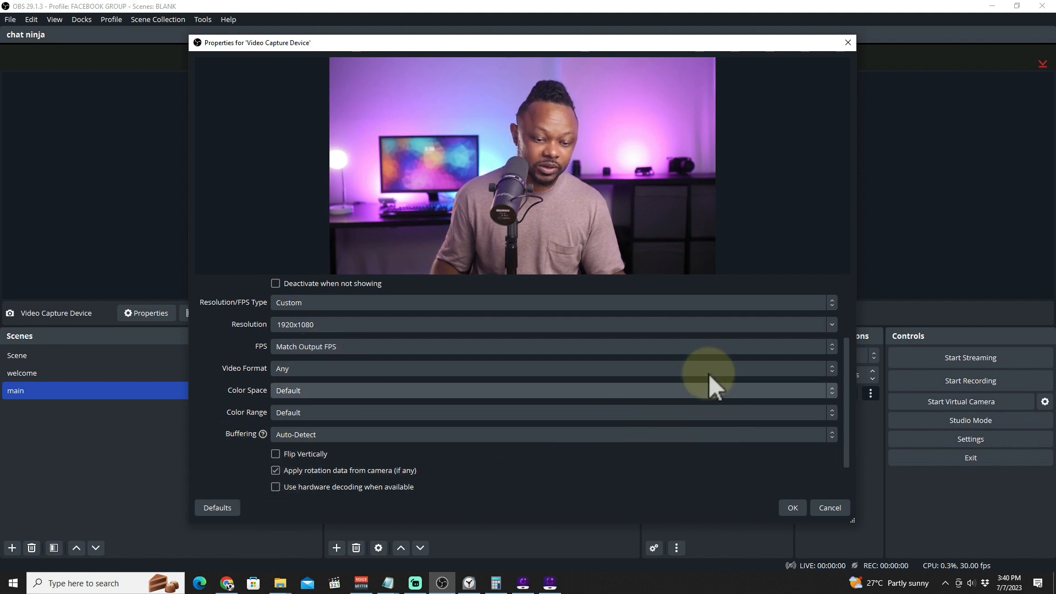
pyautogui.click(794, 508)
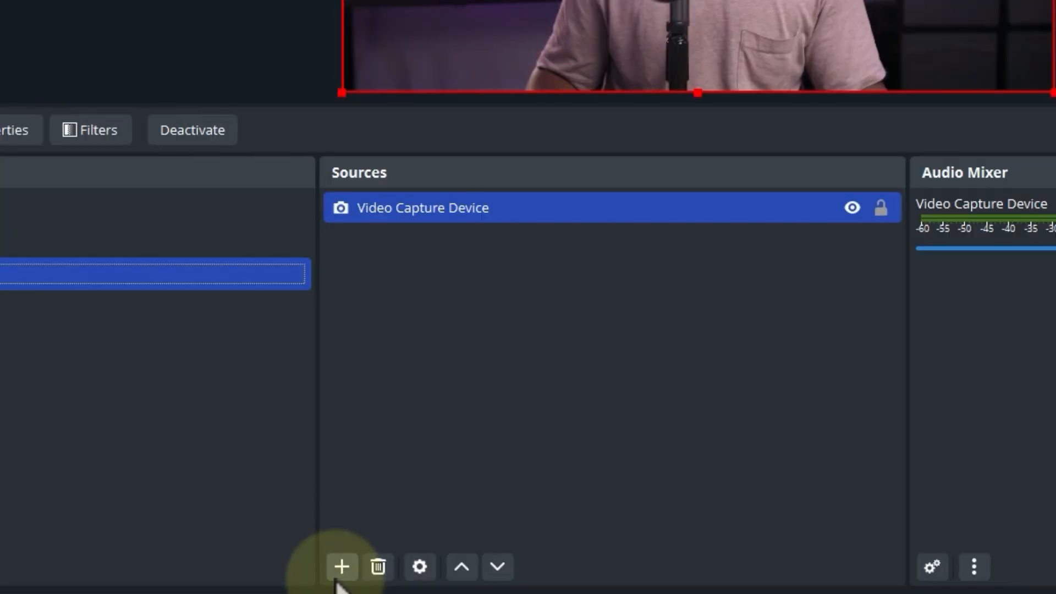
# Add an Audio Input Capture source to the main scene using the Video Call L + R (2- Focusrite USB Audio) device.
pyautogui.click(337, 548)
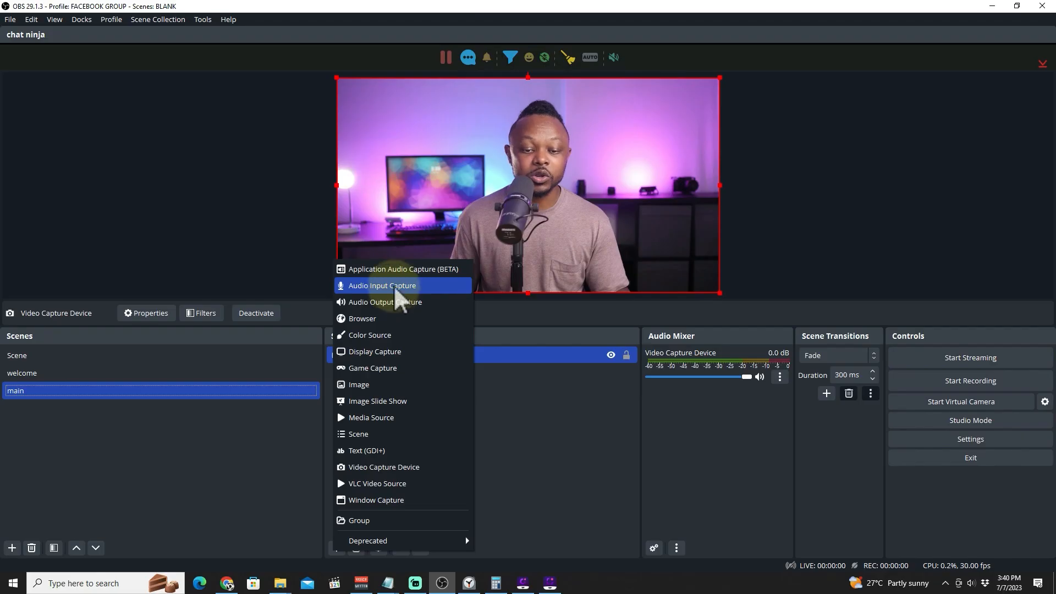
pyautogui.click(454, 78)
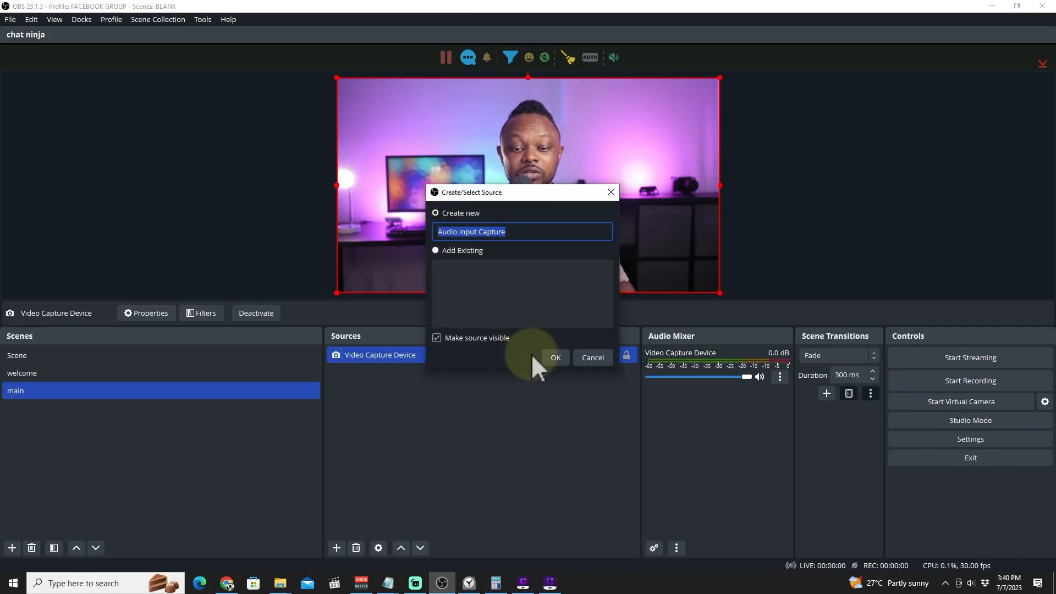
pyautogui.click(556, 357)
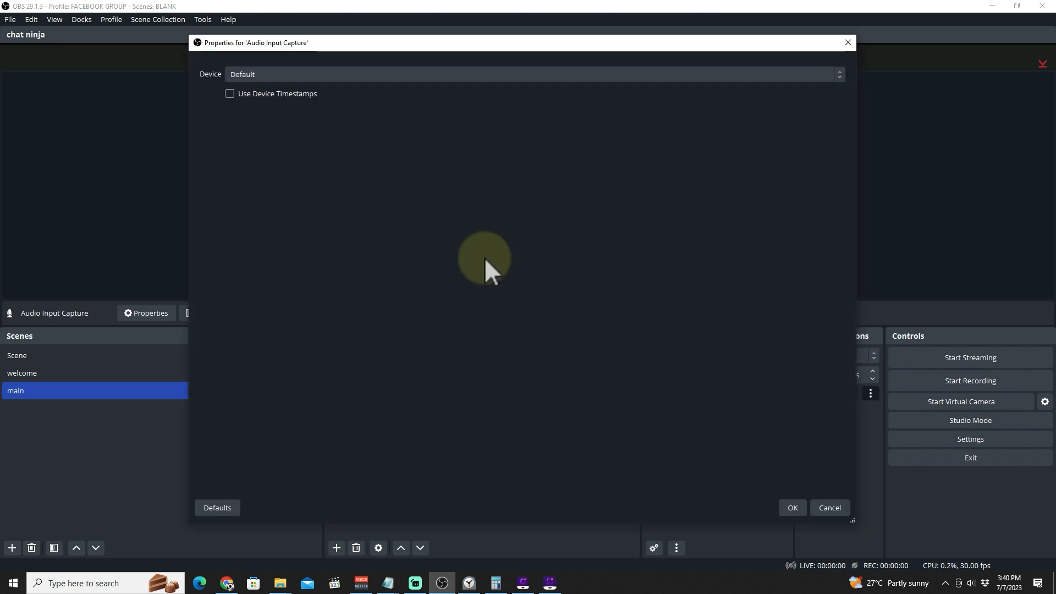
pyautogui.click(498, 74)
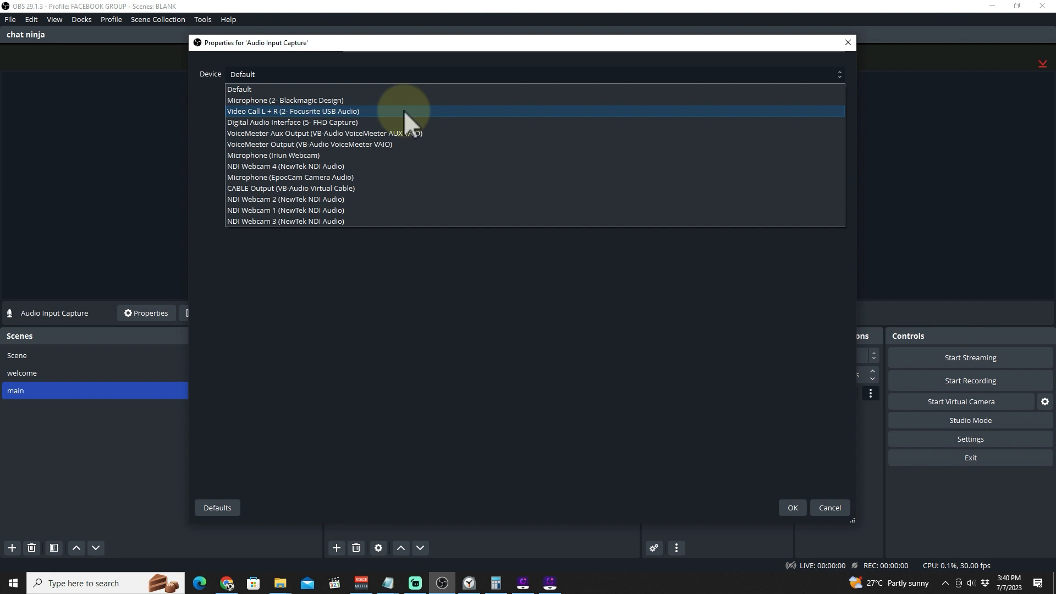
pyautogui.click(275, 112)
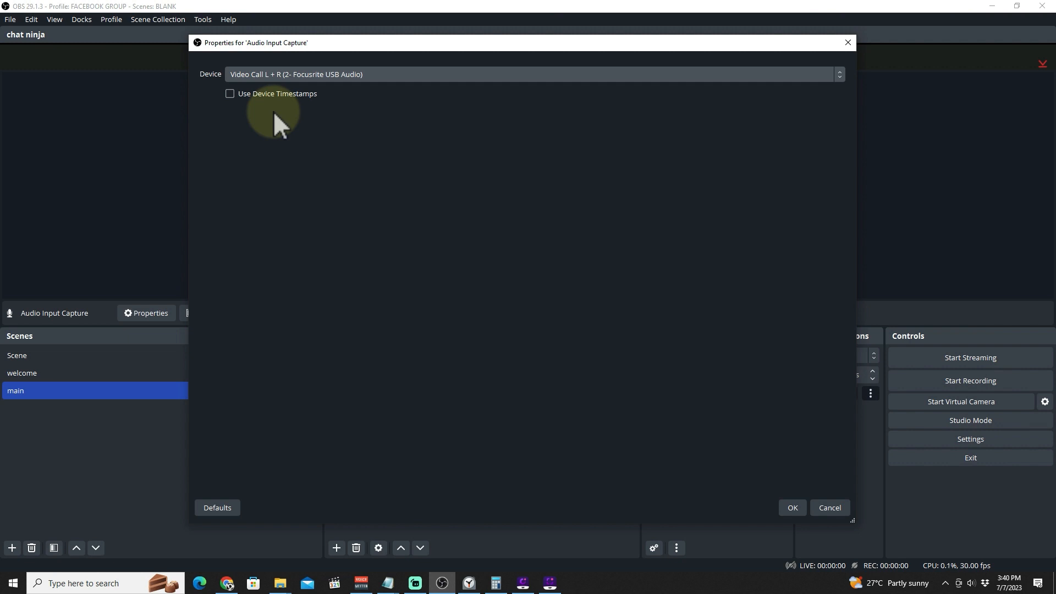
pyautogui.click(793, 508)
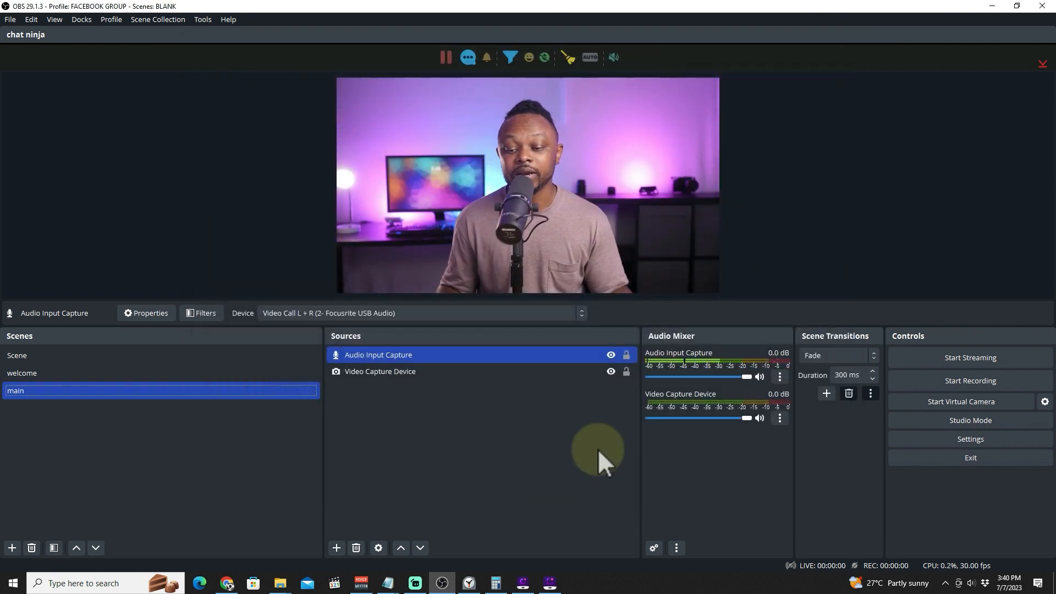
# Switch to the welcome scene and back to the main scene to compare them.
pyautogui.keyDown('ctrl'); pyautogui.click(412, 371); pyautogui.keyUp('ctrl')
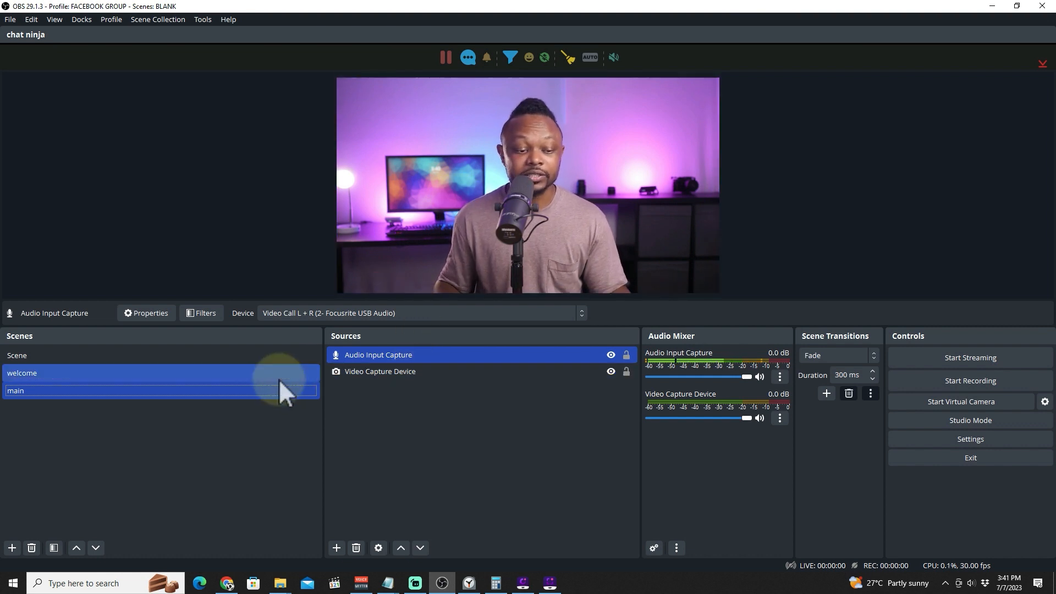
pyautogui.click(214, 377)
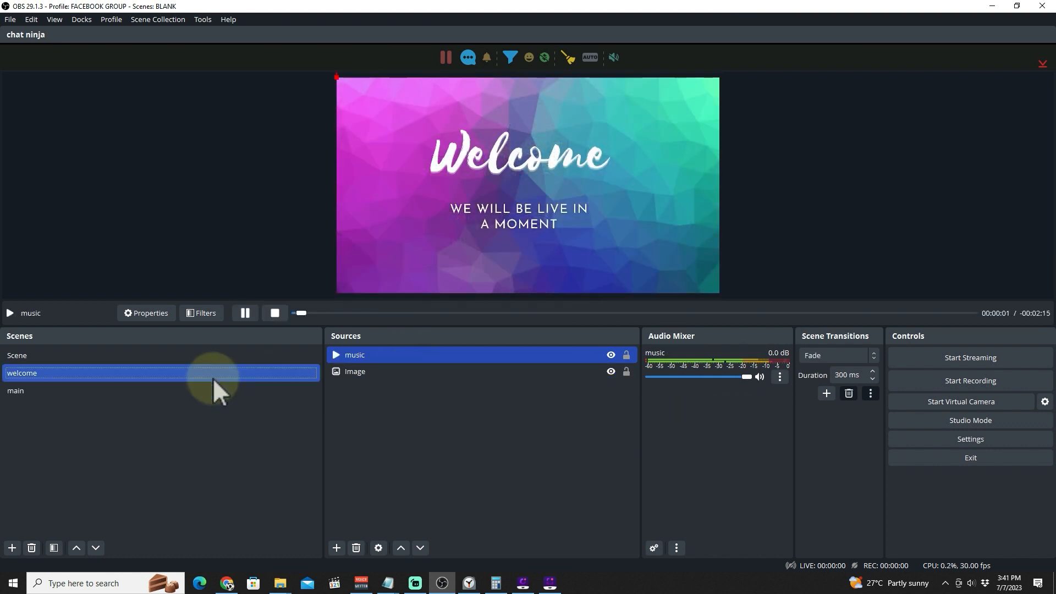
pyautogui.click(200, 391)
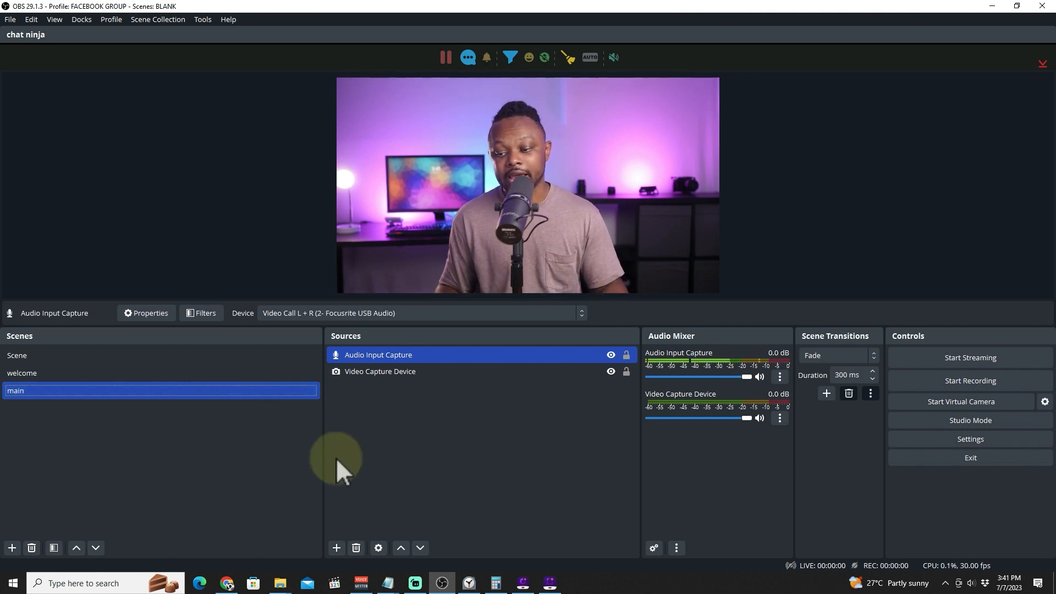
# Open Settings and try the Dark theme before returning to Yami (Default).
pyautogui.click(969, 436)
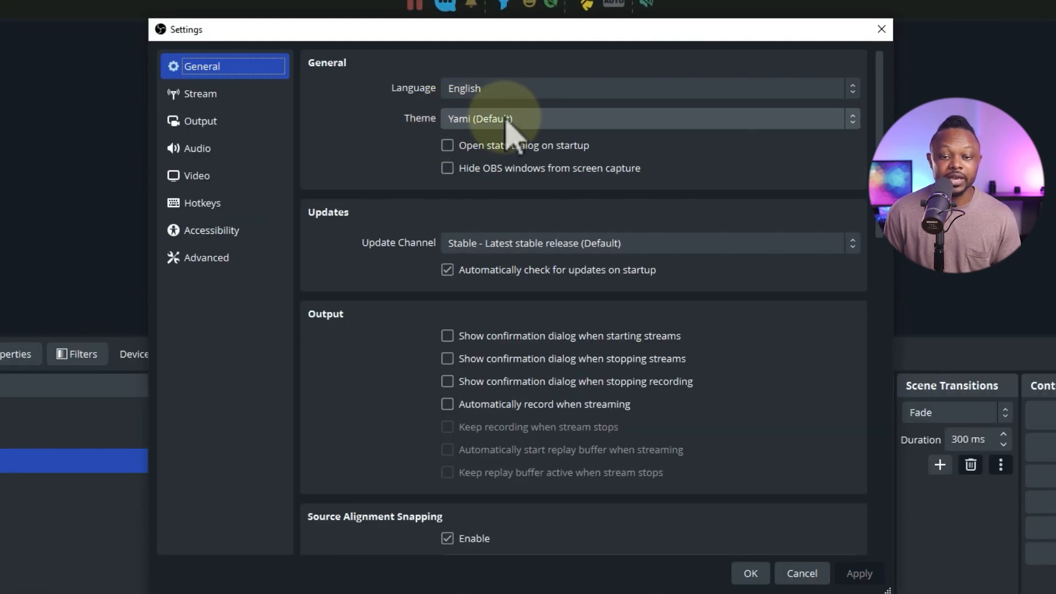
pyautogui.click(506, 120)
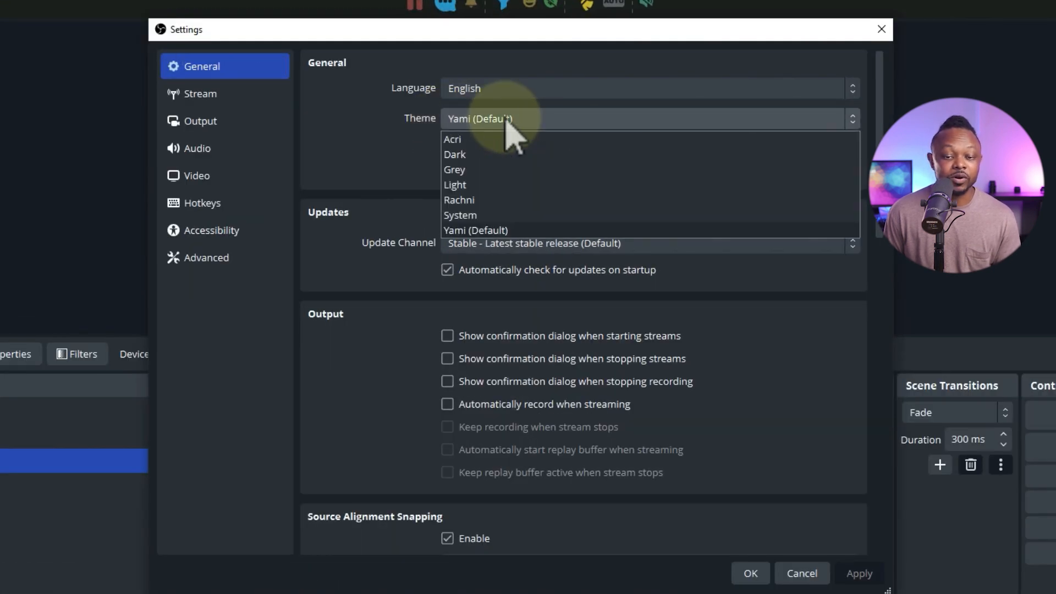
pyautogui.click(473, 154)
pyautogui.click(487, 99)
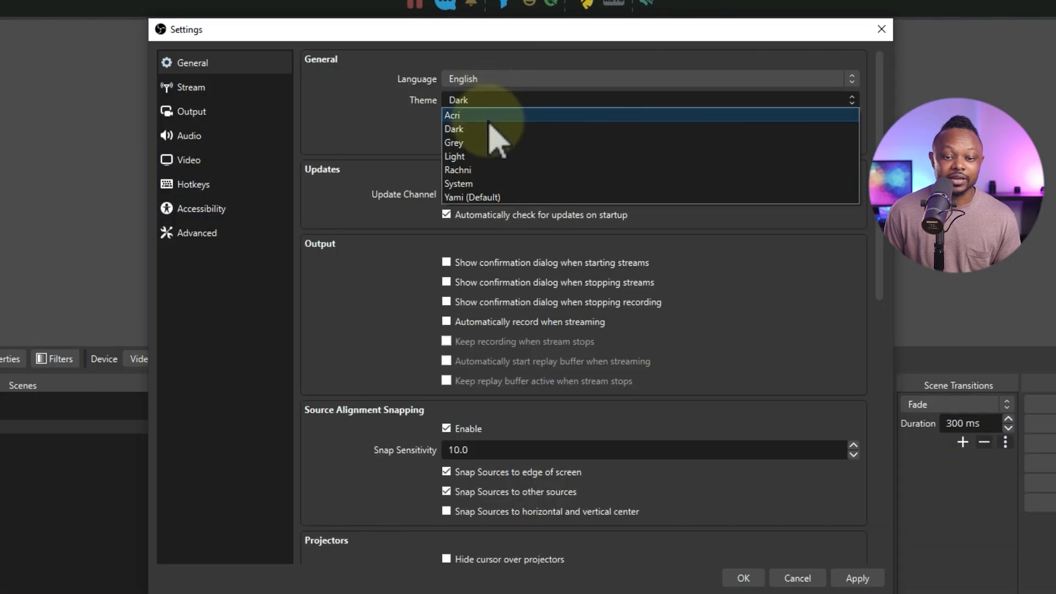
pyautogui.click(474, 197)
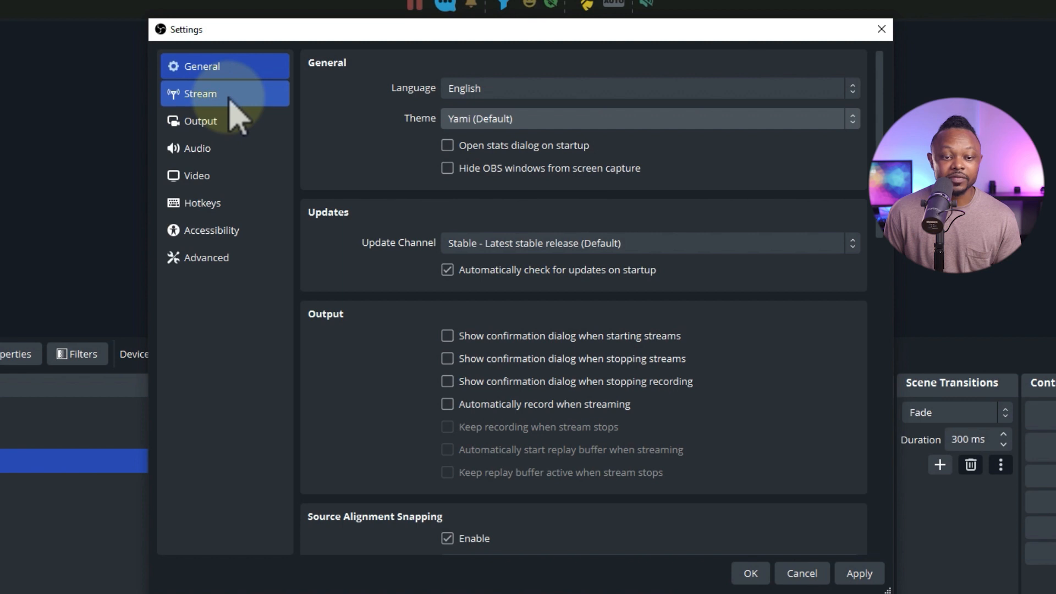
# Set the streaming Video Bitrate to 4000 Kbps in the Output settings.
pyautogui.click(212, 95)
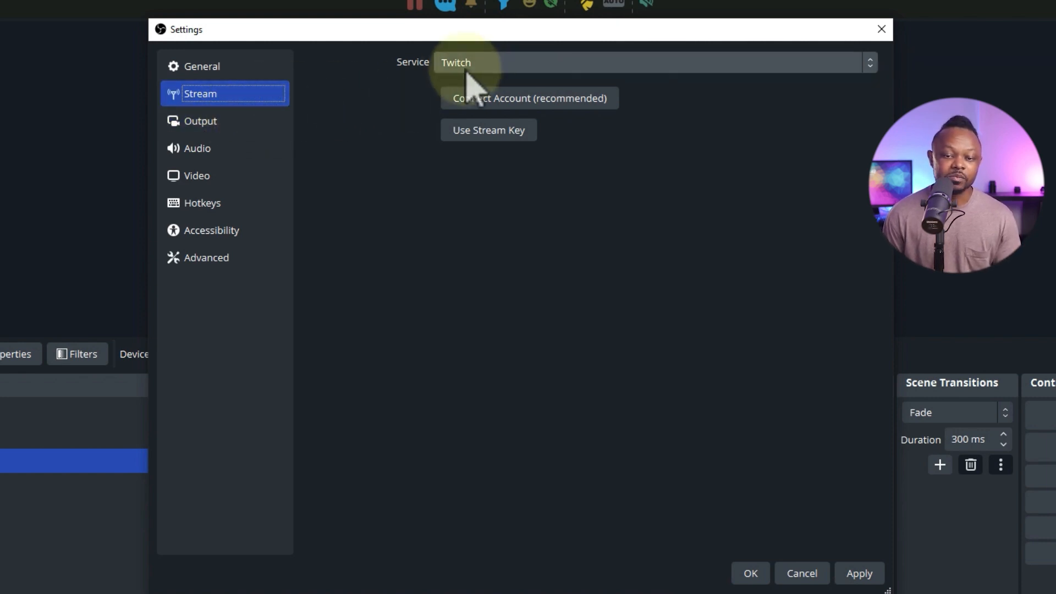
pyautogui.click(218, 124)
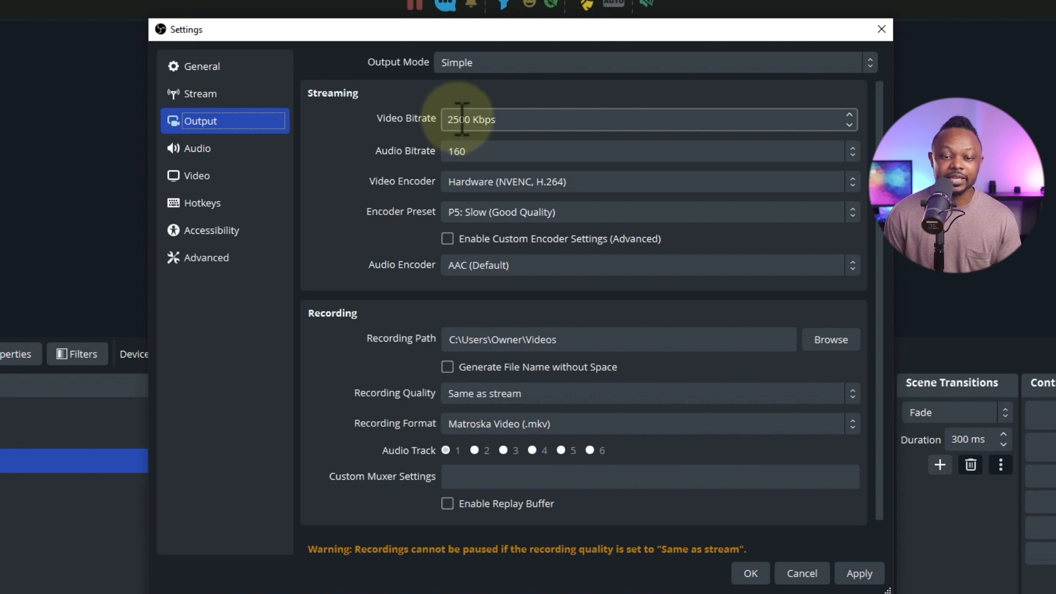
pyautogui.moveTo(462, 119); pyautogui.dragTo(440, 123)
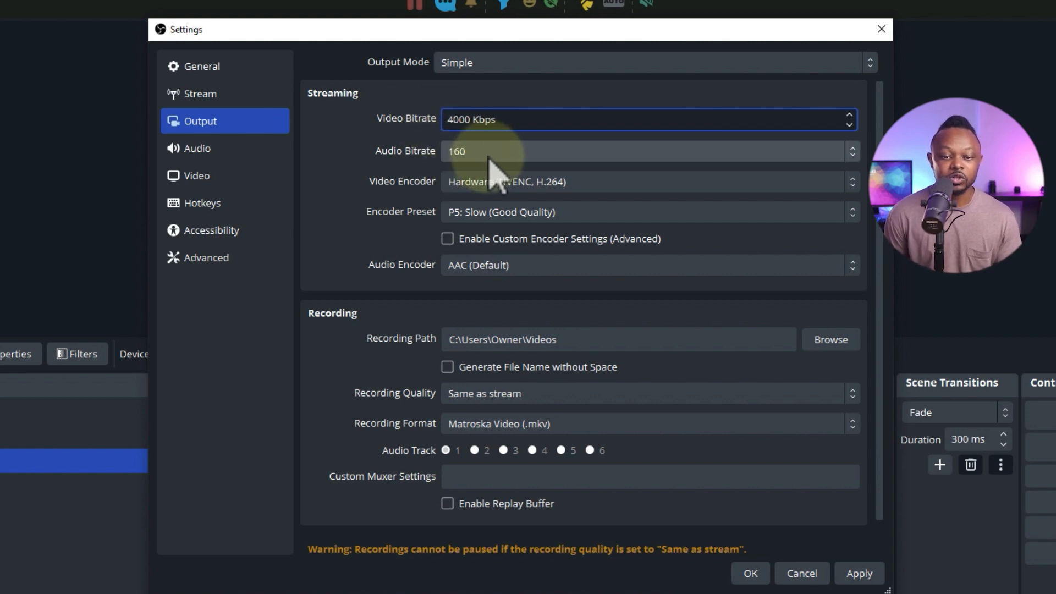
# Check the Video resolution settings and apply the settings changes.
pyautogui.click(219, 176)
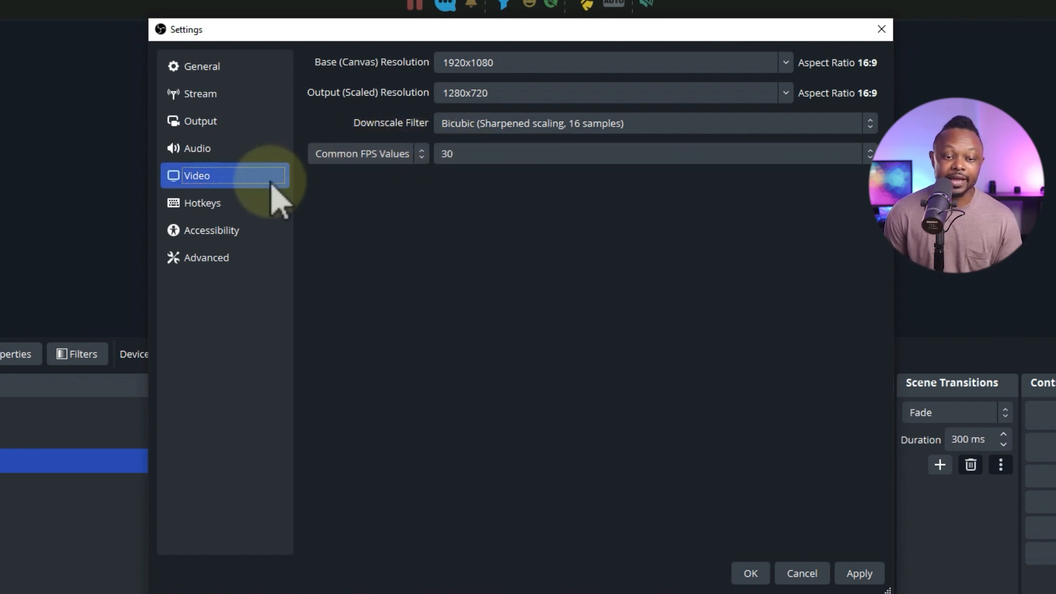
pyautogui.click(205, 96)
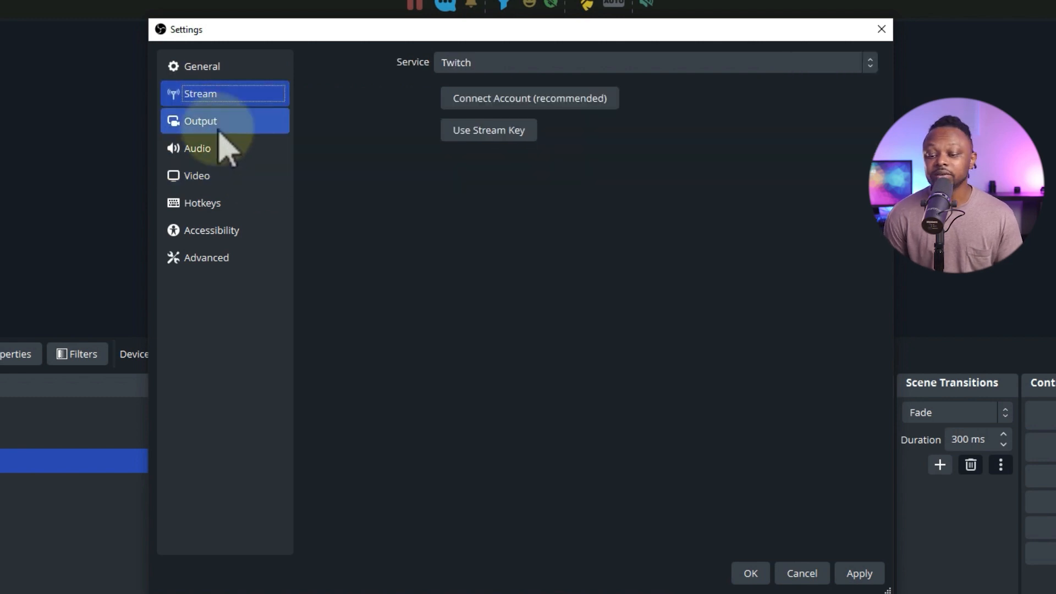
pyautogui.click(859, 573)
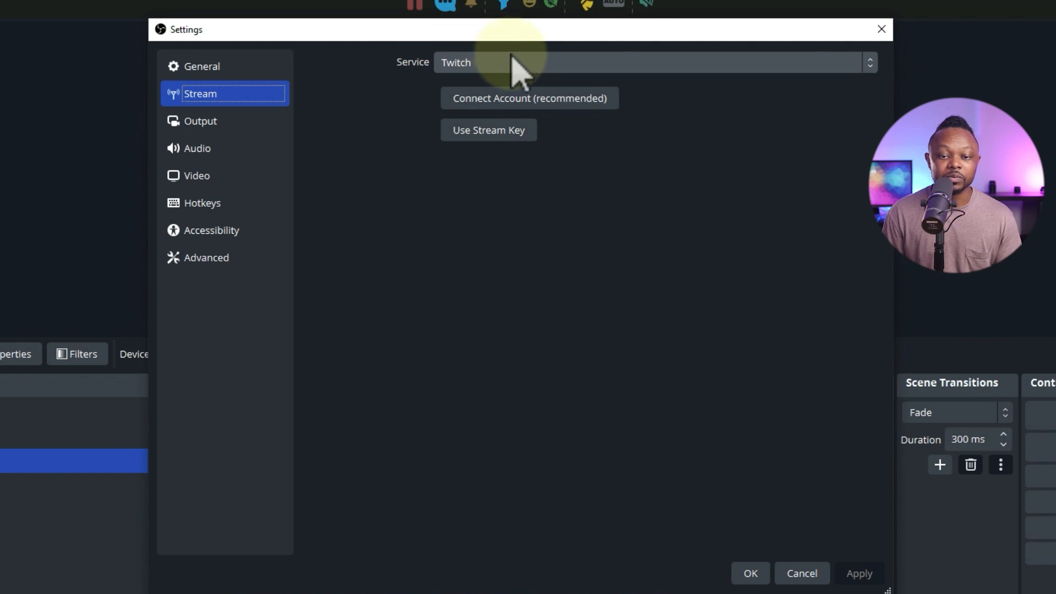
# Set the streaming Service to Custom... in the Stream settings.
pyautogui.click(484, 63)
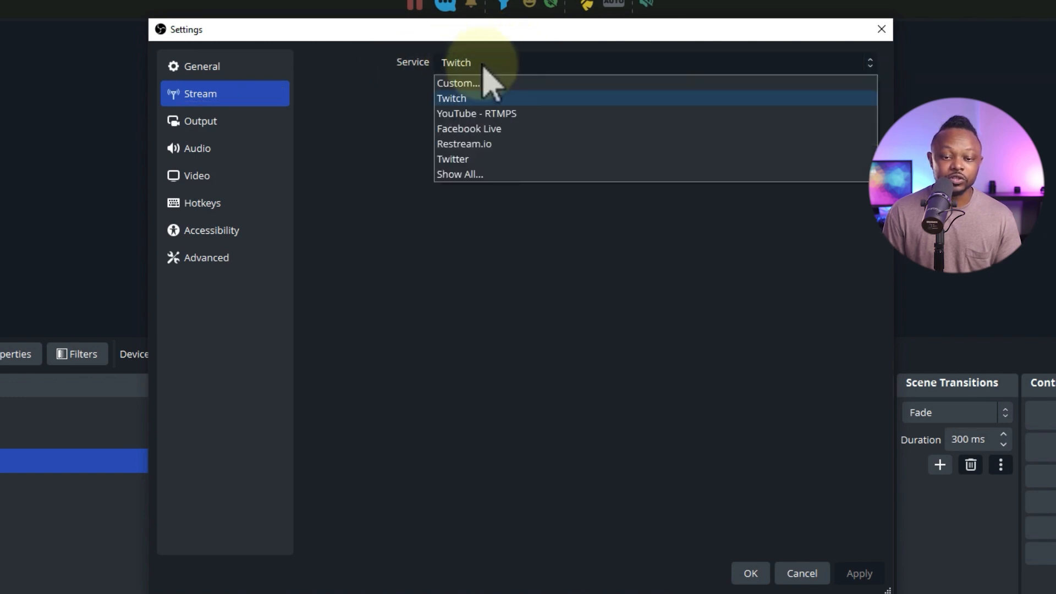
pyautogui.click(484, 88)
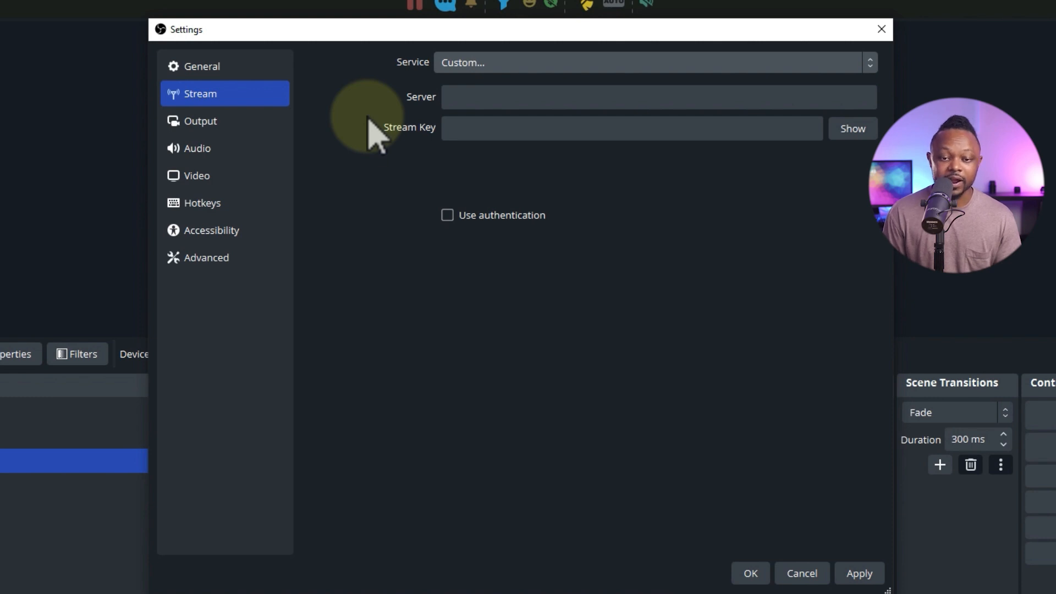
pyautogui.click(485, 62)
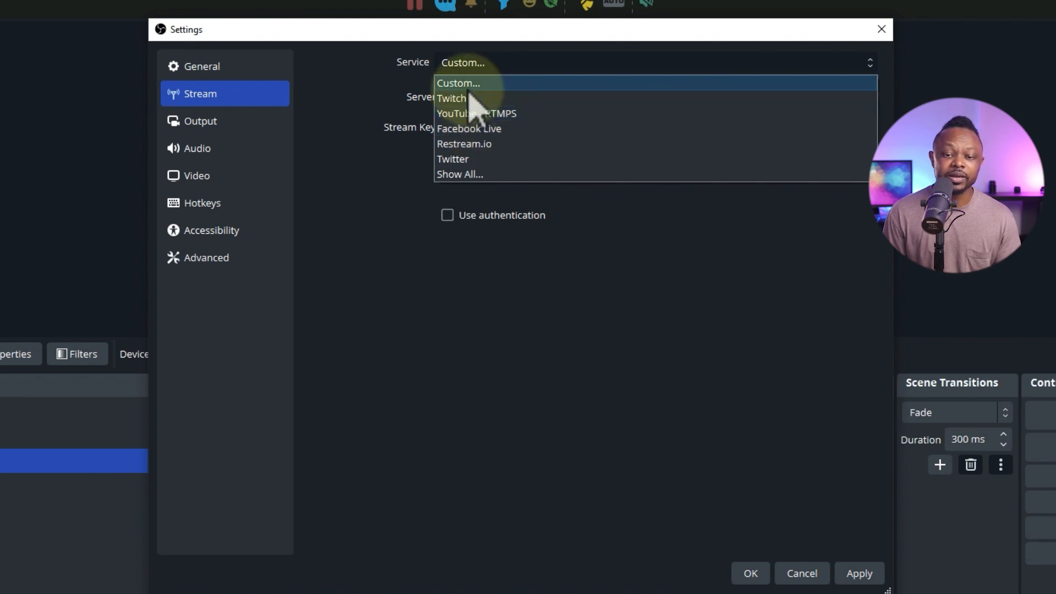
pyautogui.click(467, 86)
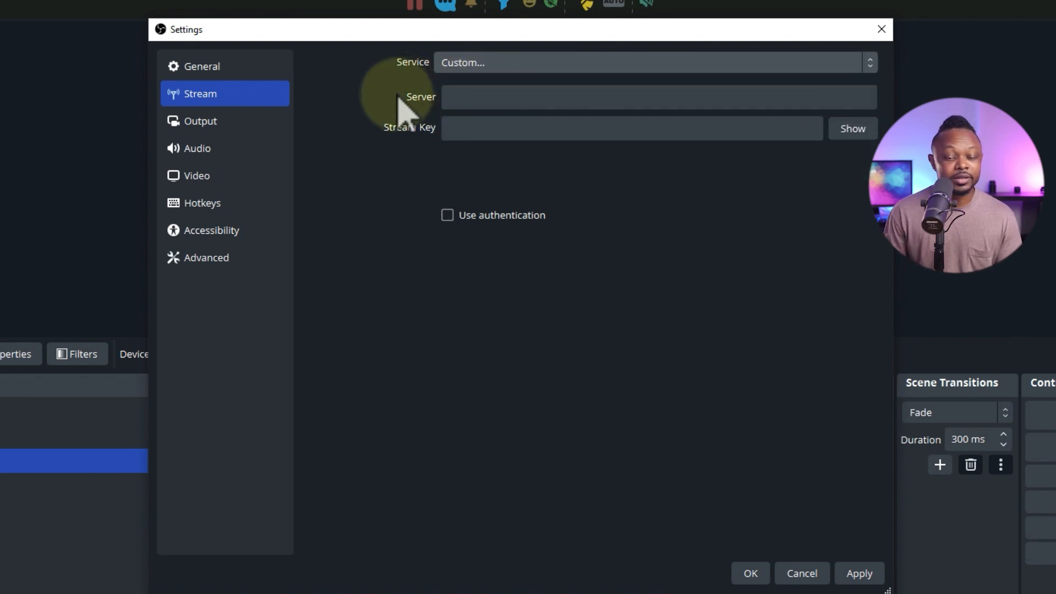
# Start creating a live video post in the Facebook group and choose Go live.
pyautogui.click(465, 100)
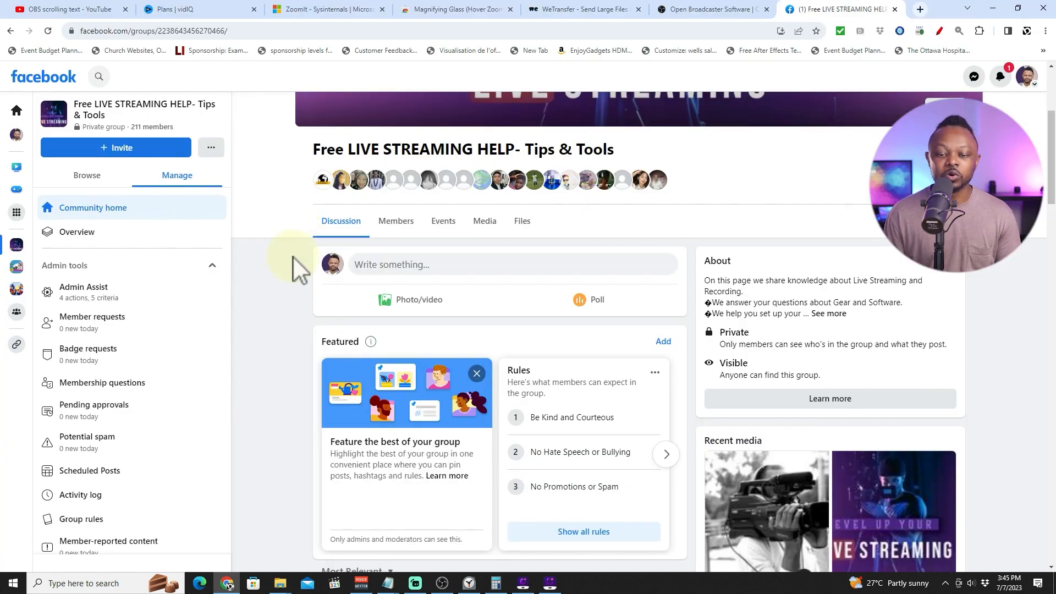
pyautogui.scroll(2, 252, 259)
pyautogui.scroll(-2, 252, 259)
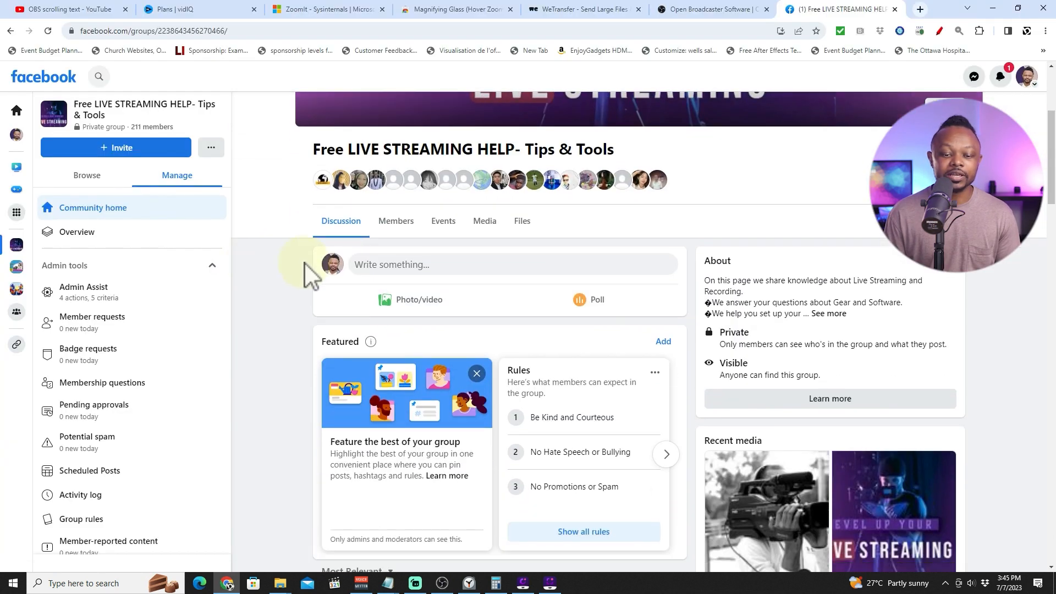
pyautogui.click(433, 264)
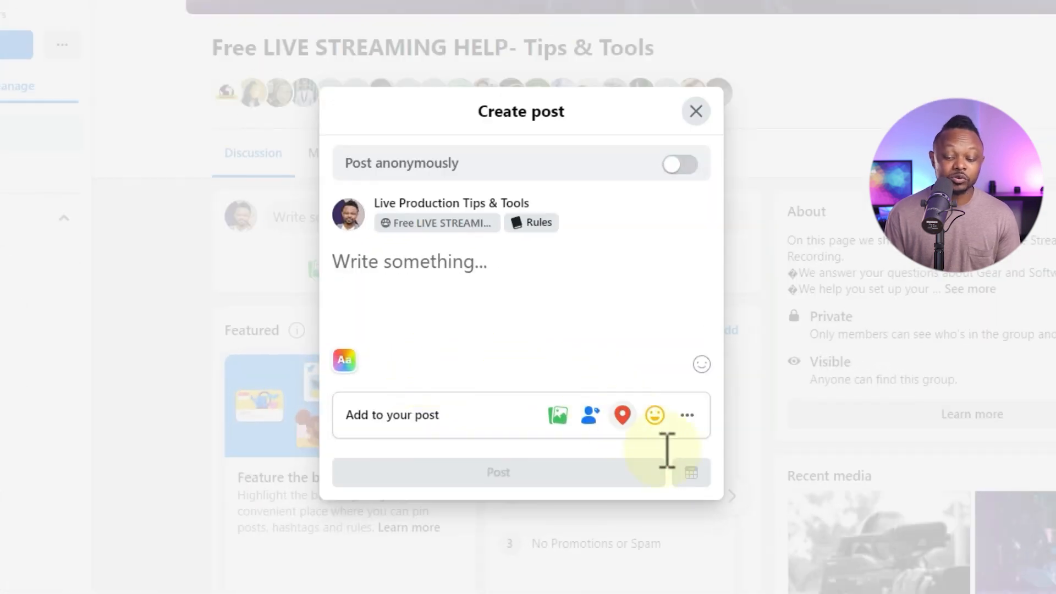
pyautogui.click(688, 415)
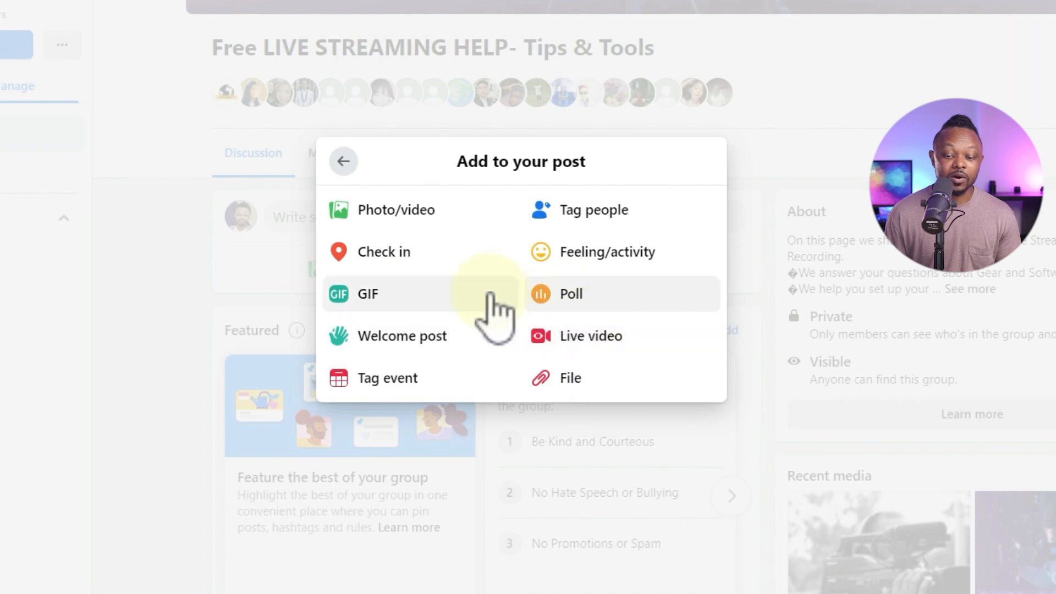
pyautogui.click(585, 346)
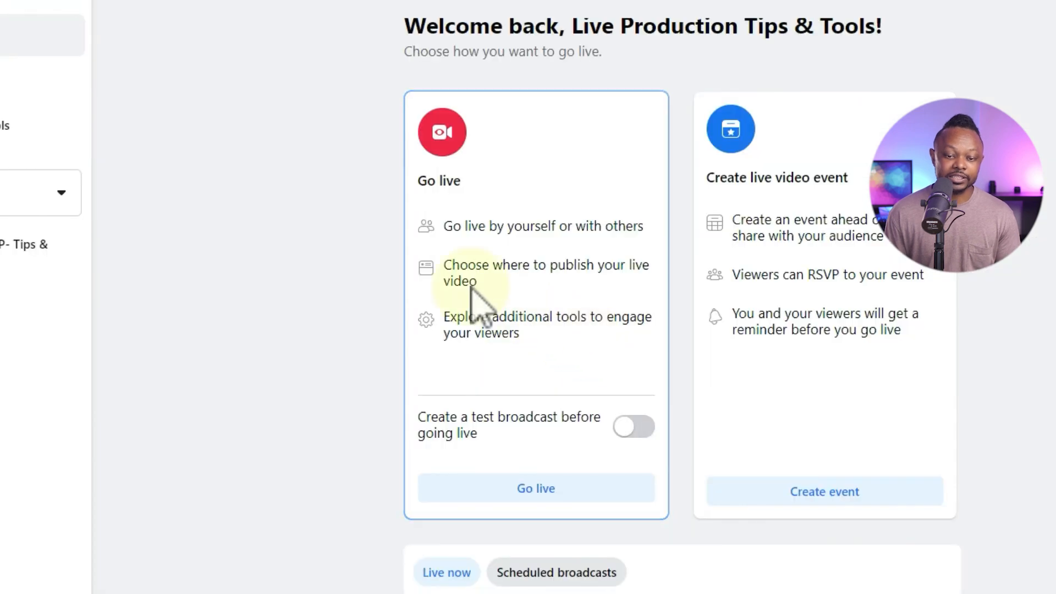
pyautogui.scroll(-1, 365, 347)
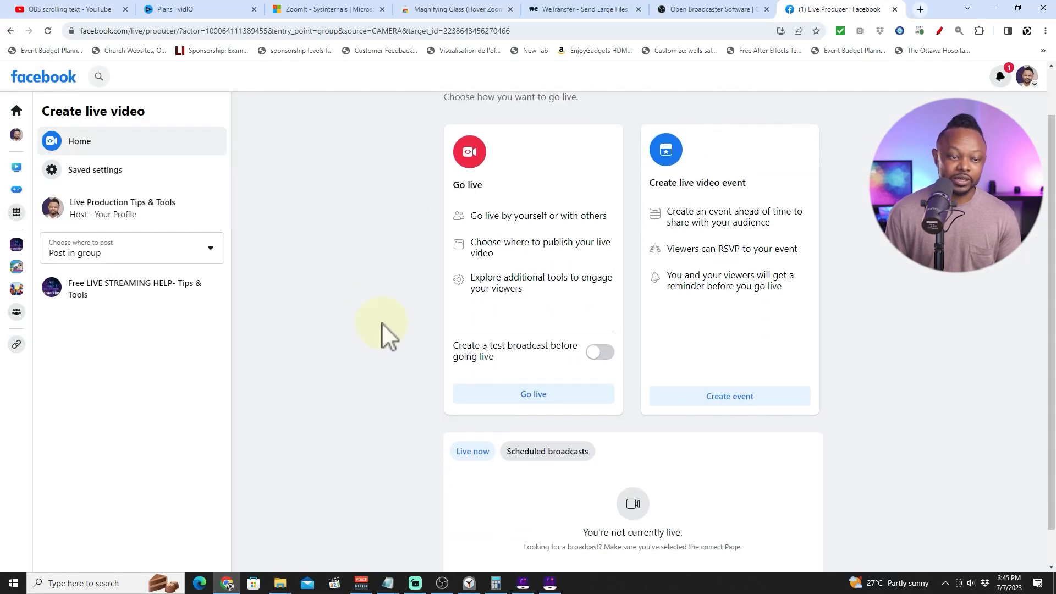
pyautogui.click(523, 394)
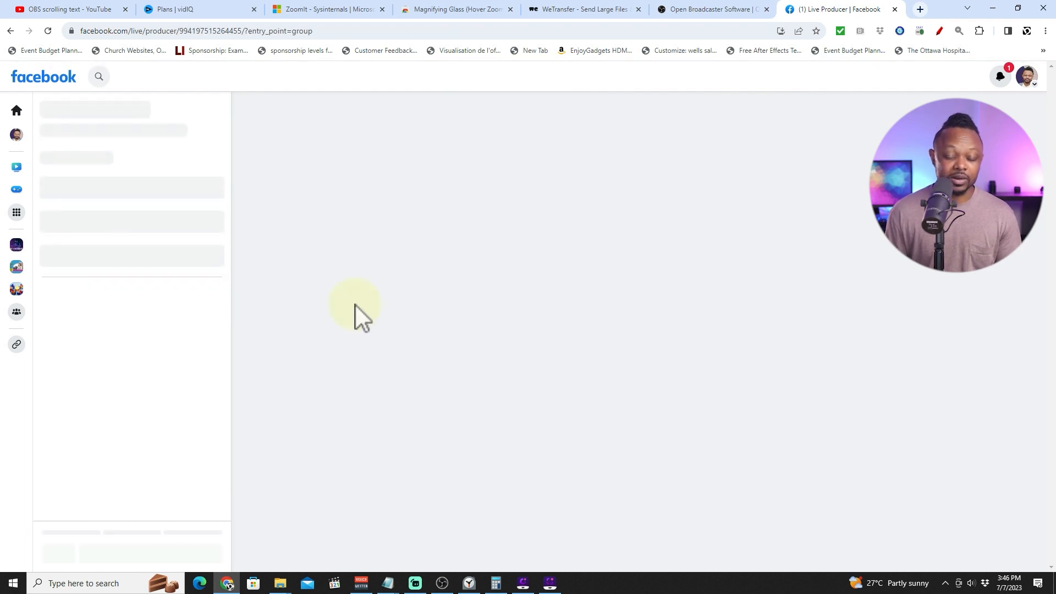
# Dismiss the tips, expand Advanced Settings in the stream setup and copy the Server URL.
pyautogui.scroll(-2, 319, 352)
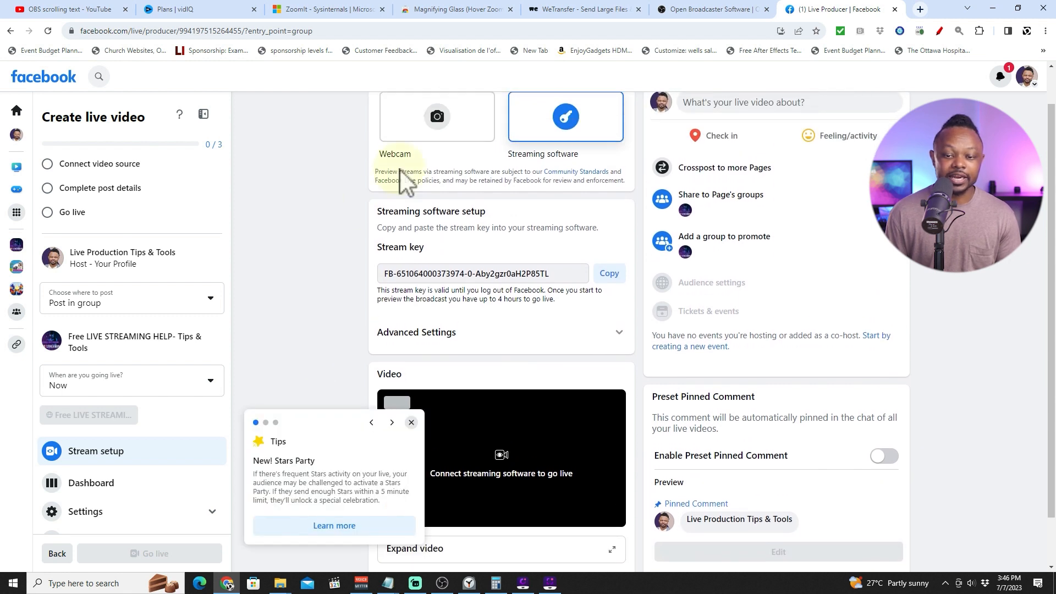
pyautogui.click(411, 423)
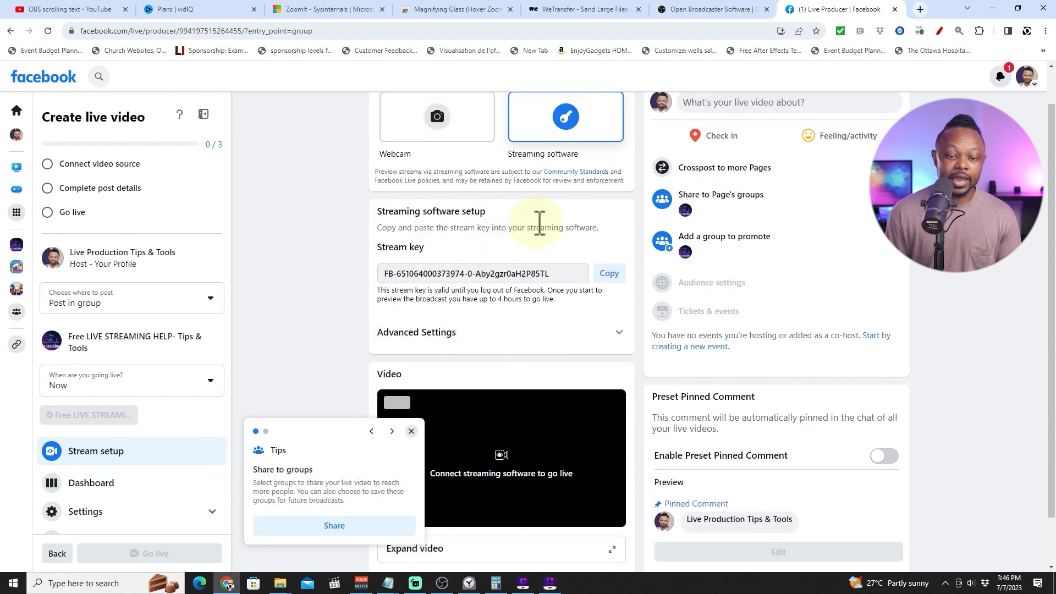
pyautogui.click(411, 431)
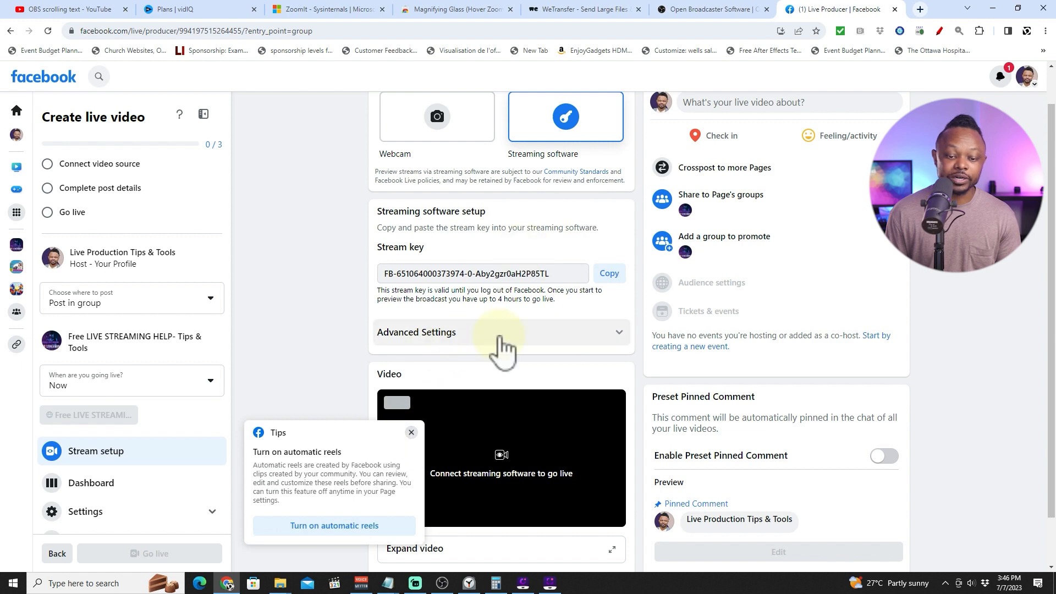
pyautogui.click(617, 334)
pyautogui.click(411, 433)
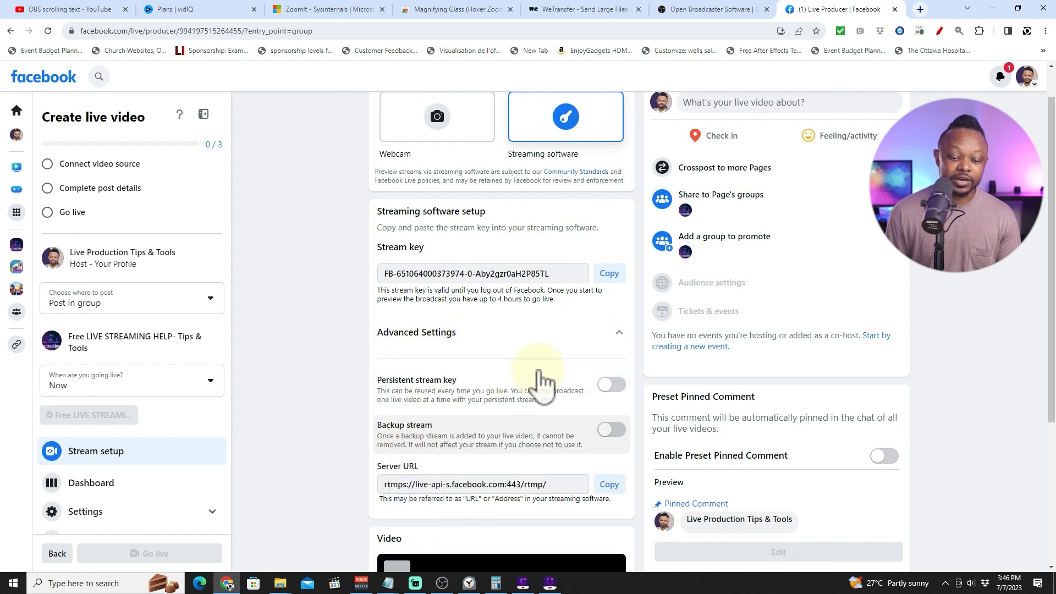
pyautogui.scroll(-3, 483, 385)
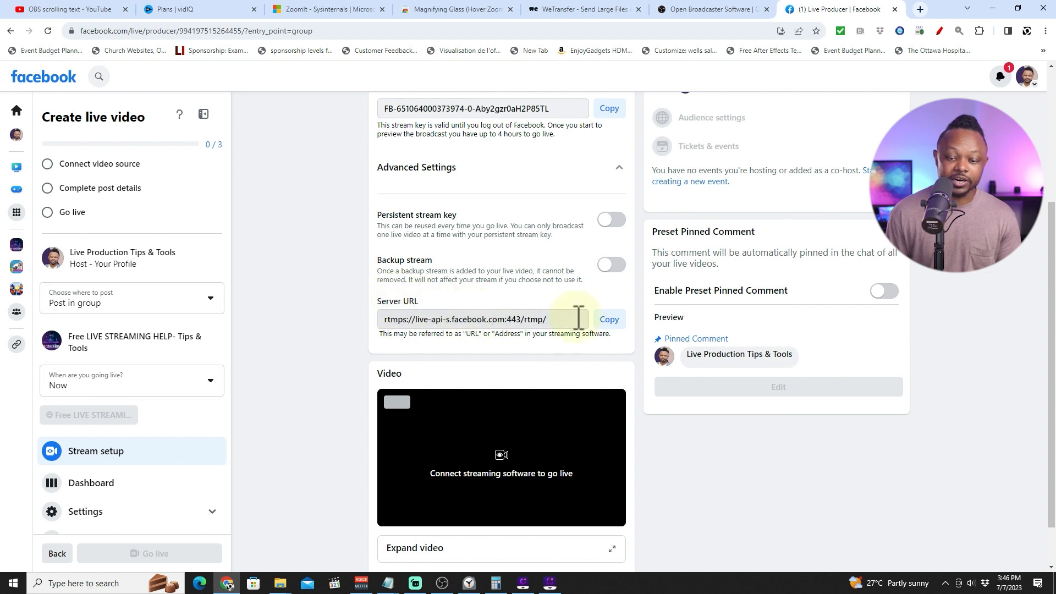
pyautogui.click(609, 319)
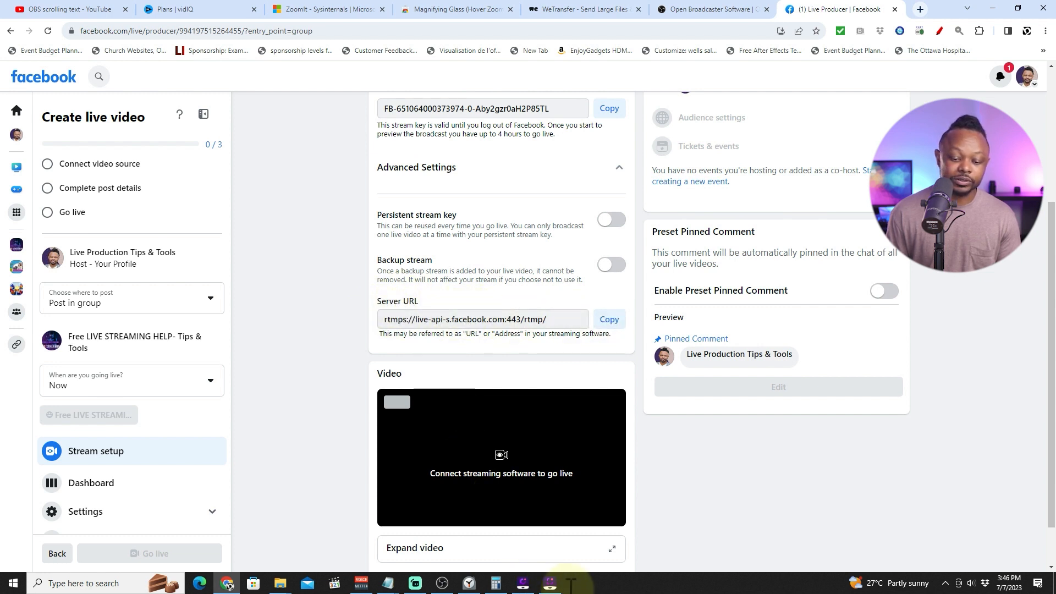
# Paste the Facebook server URL into the OBS Stream settings' Server field and apply the settings.
pyautogui.click(443, 585)
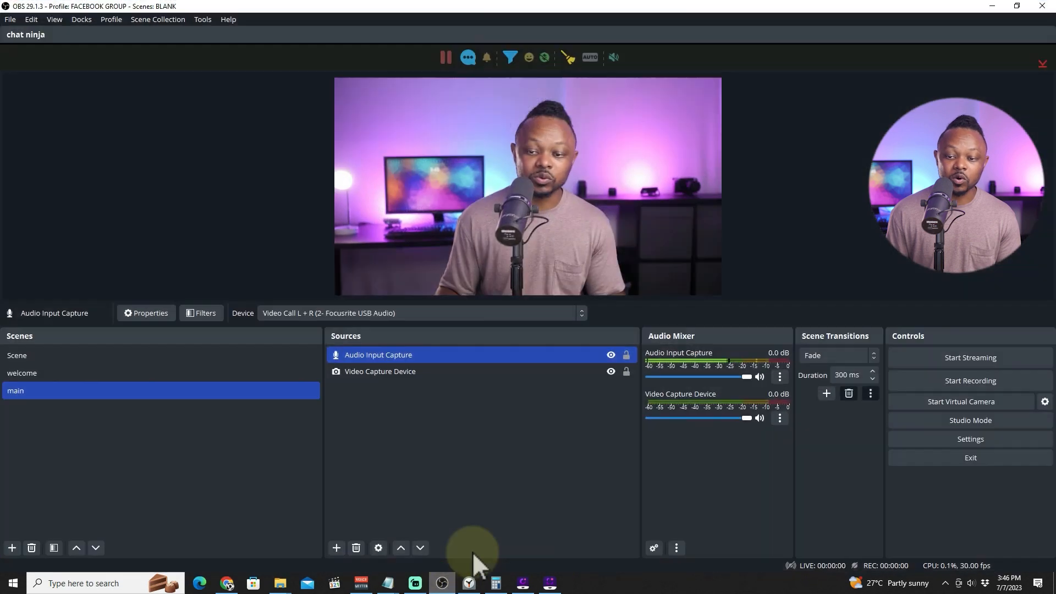
pyautogui.click(969, 438)
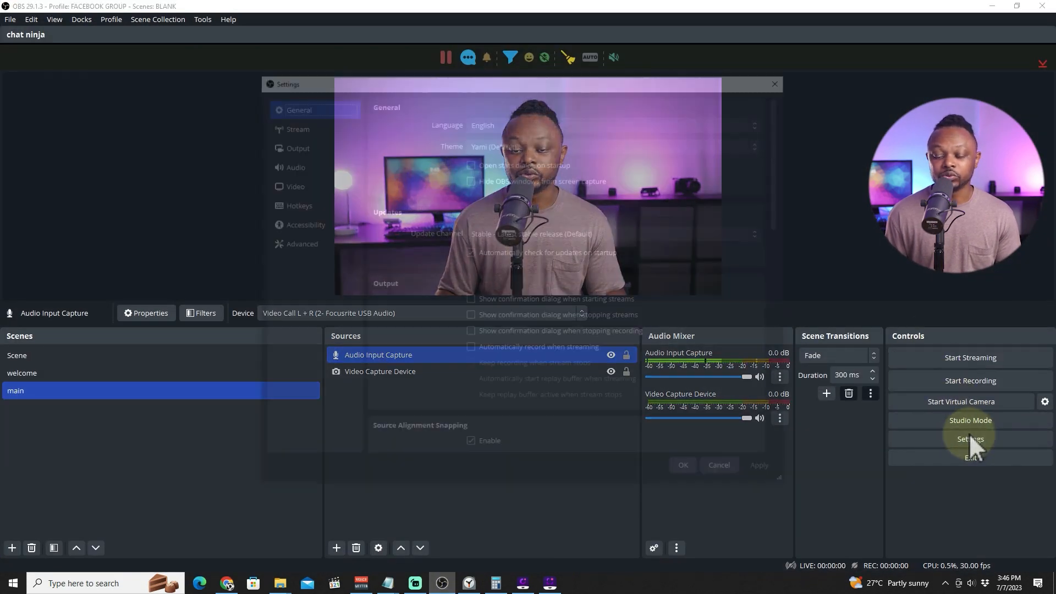
pyautogui.click(295, 125)
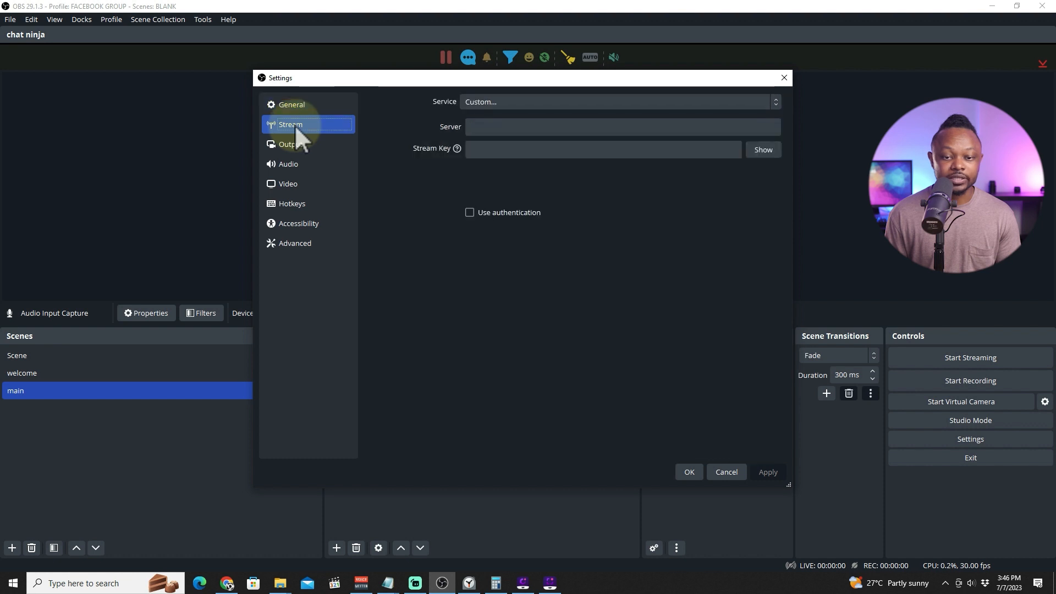
pyautogui.click(484, 127)
pyautogui.rightClick(484, 127)
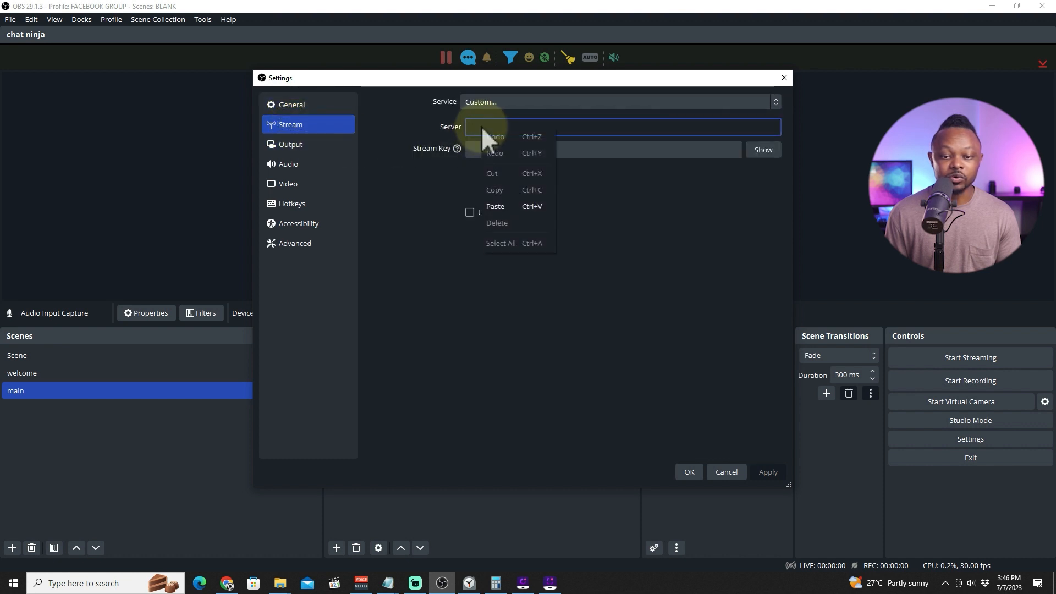
pyautogui.click(510, 207)
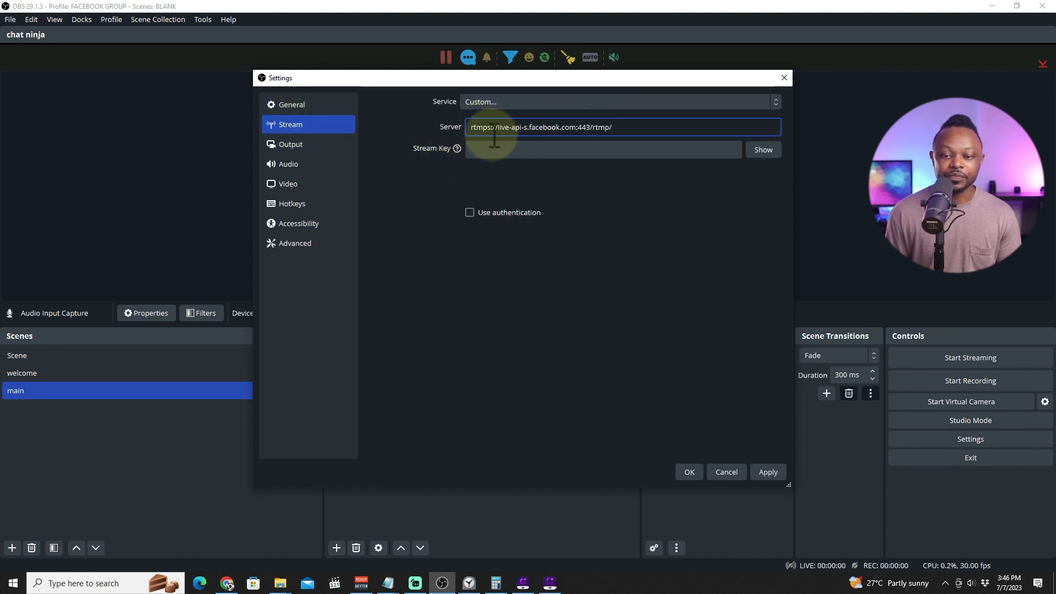
pyautogui.click(770, 473)
pyautogui.click(689, 472)
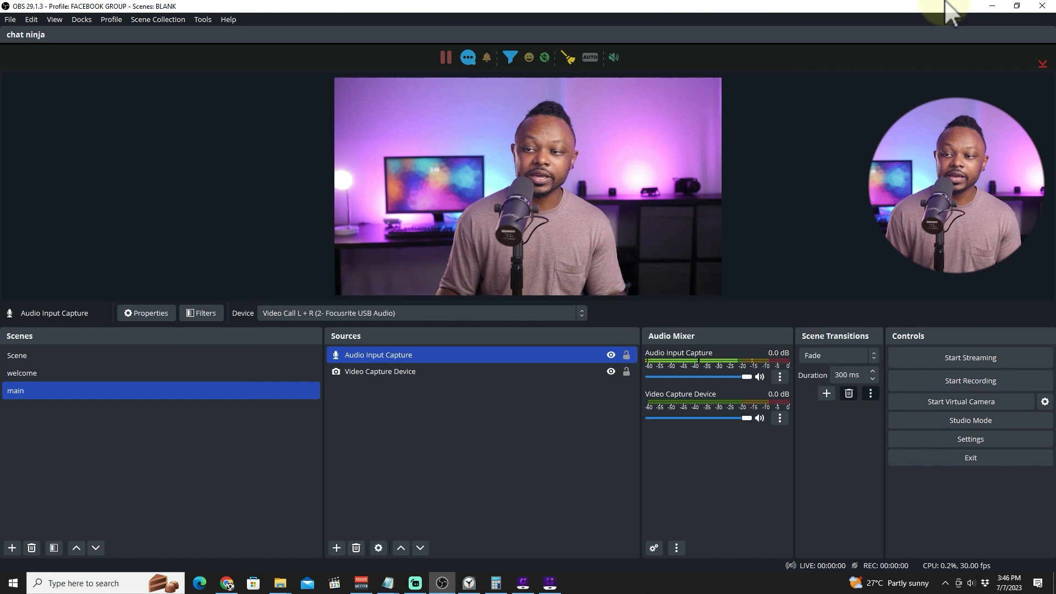
# Copy the stream key from the Facebook streaming software setup.
pyautogui.click(992, 6)
pyautogui.scroll(3, 291, 209)
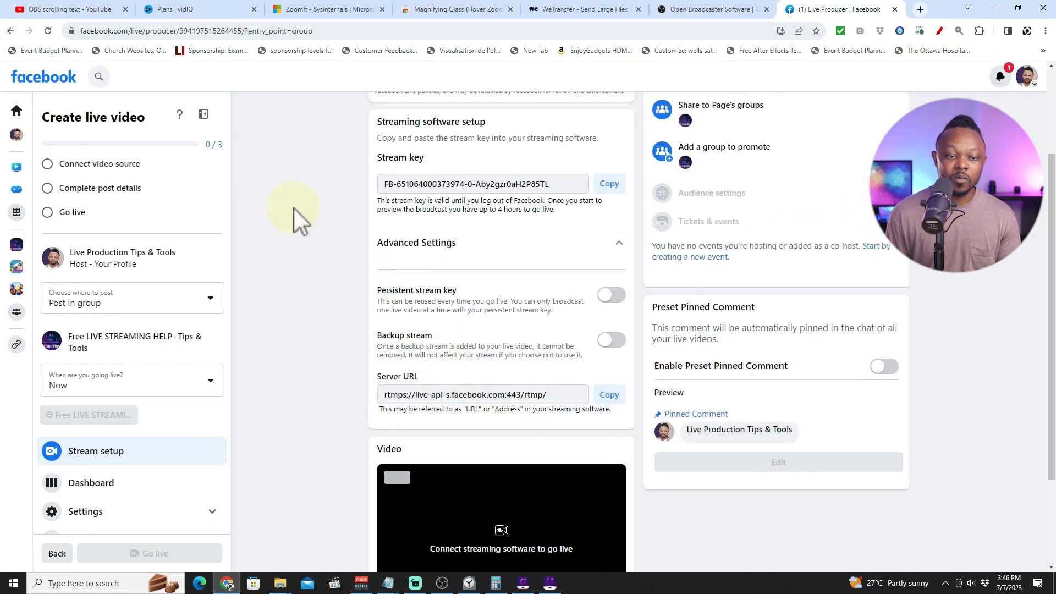
pyautogui.scroll(1, 294, 208)
pyautogui.scroll(-1, 295, 210)
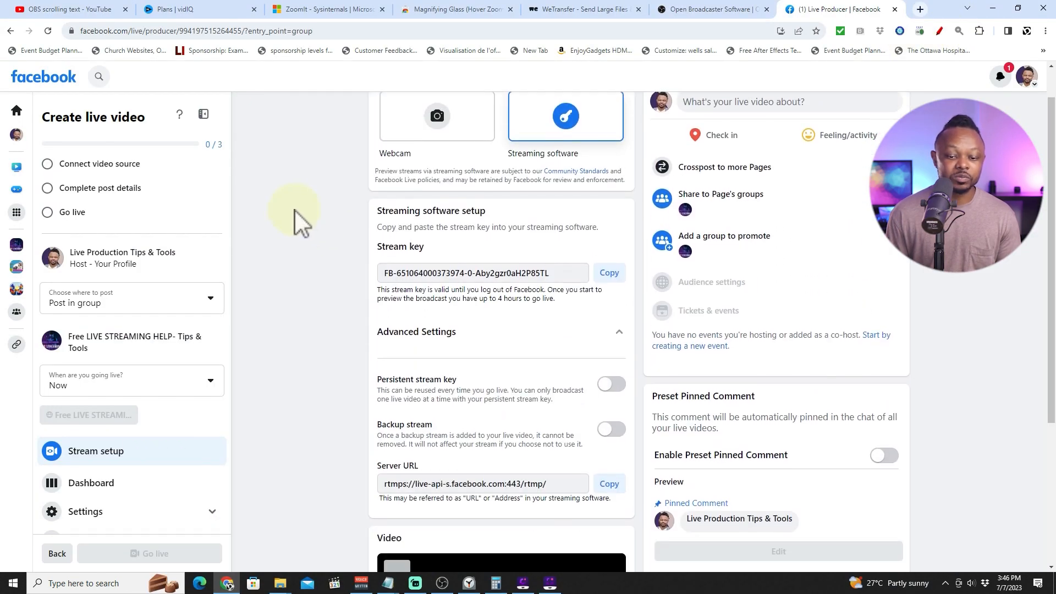
pyautogui.moveTo(378, 234); pyautogui.dragTo(425, 234)
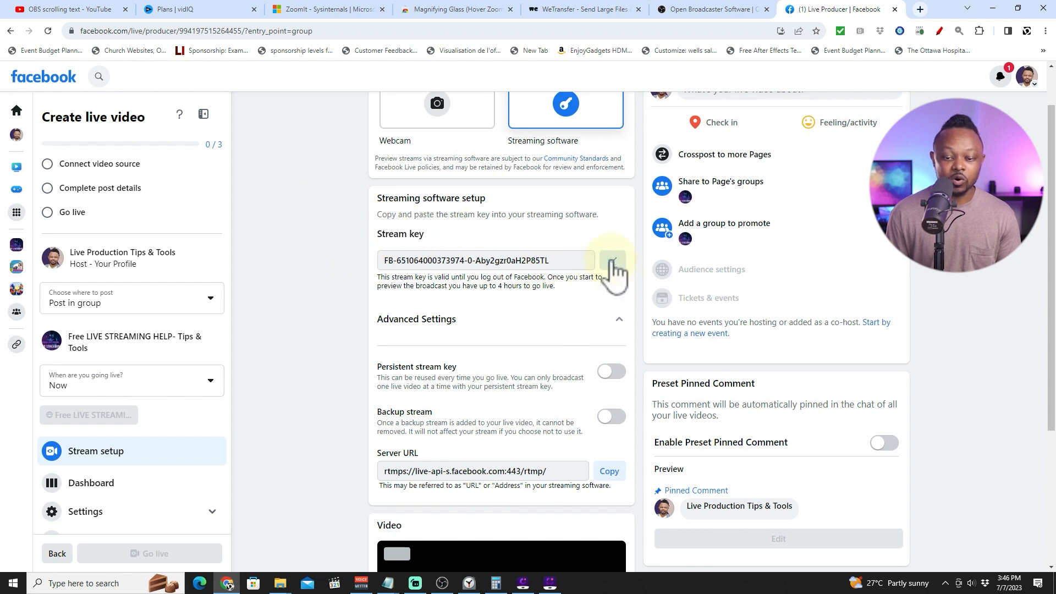
pyautogui.scroll(-1, 352, 319)
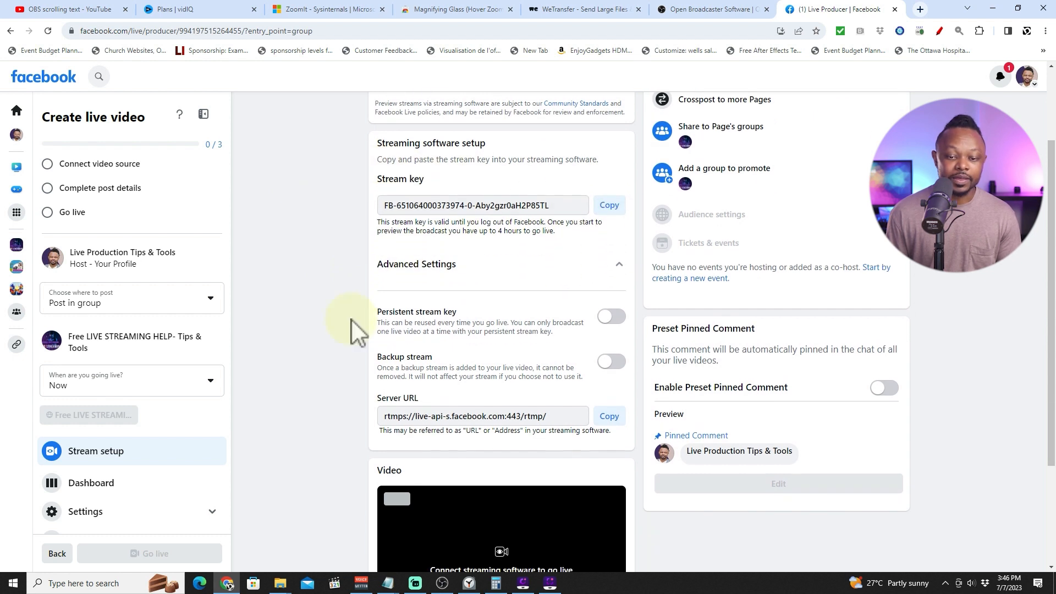
pyautogui.scroll(-3, 431, 253)
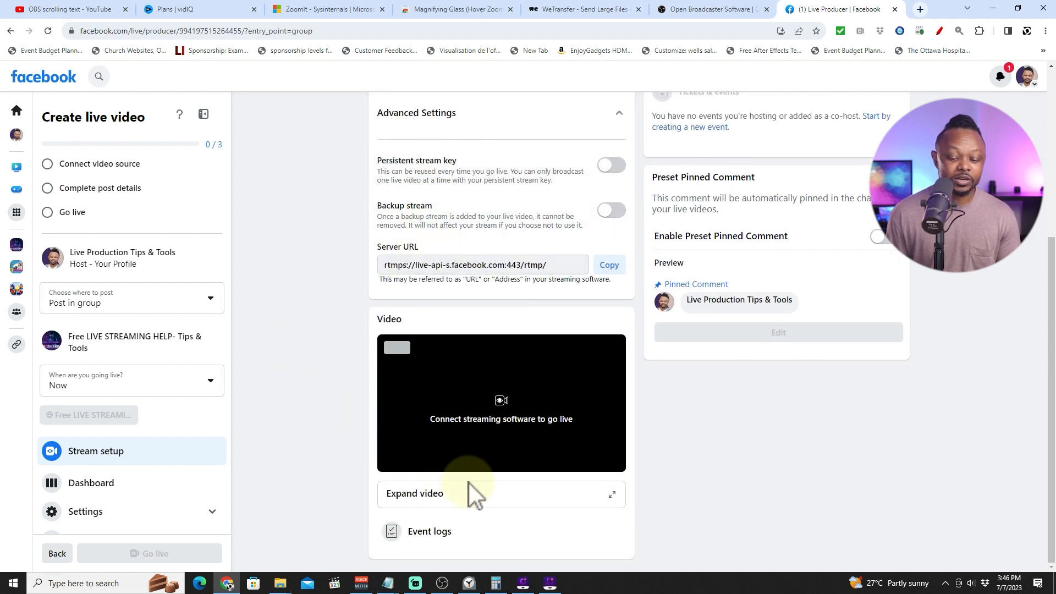
# Paste the stream key into the OBS Stream settings and apply the settings.
pyautogui.click(441, 583)
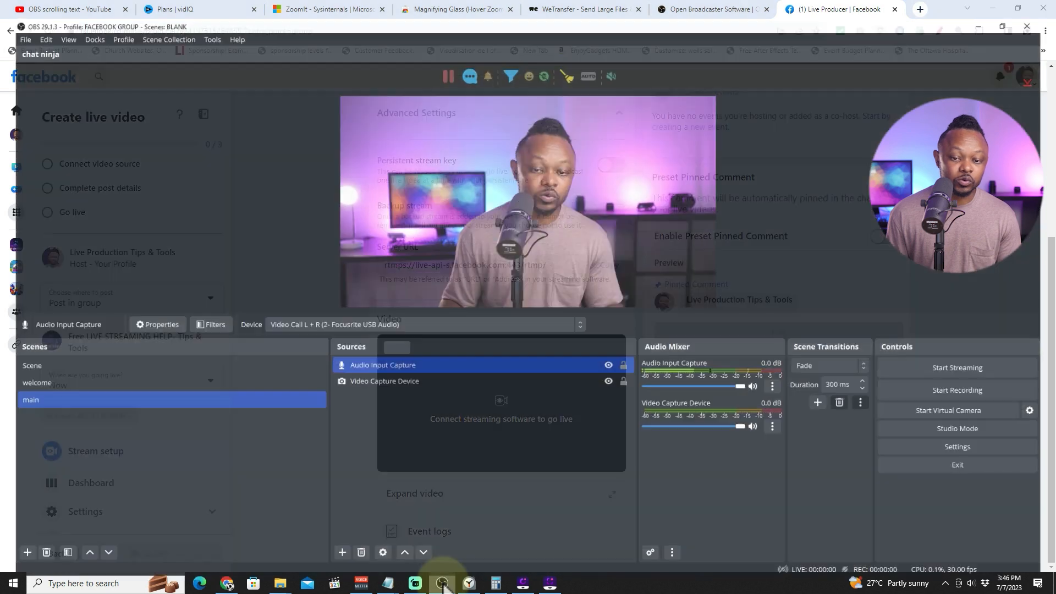
pyautogui.click(983, 441)
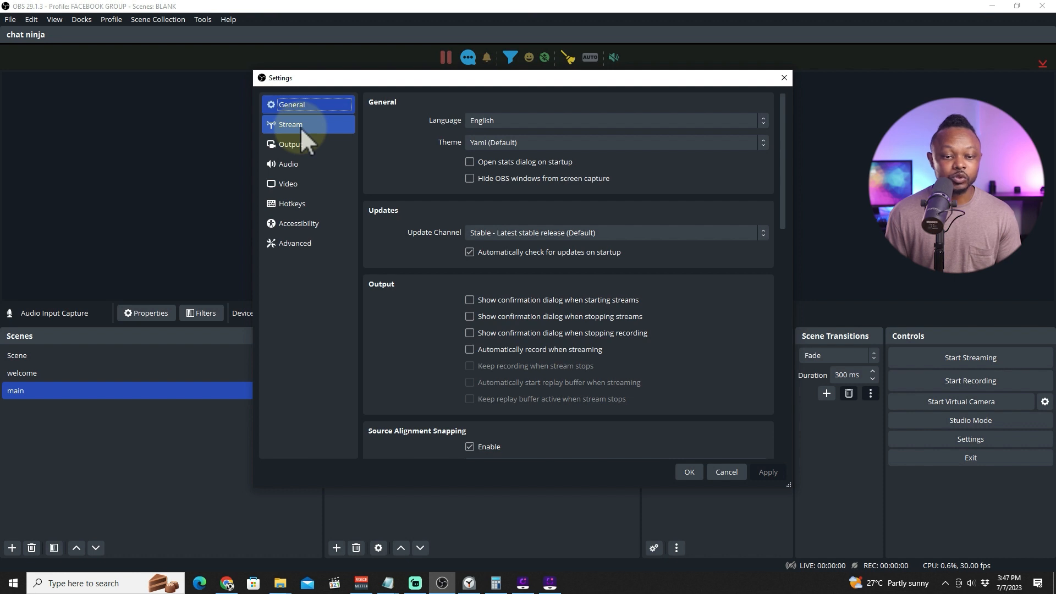
pyautogui.click(301, 125)
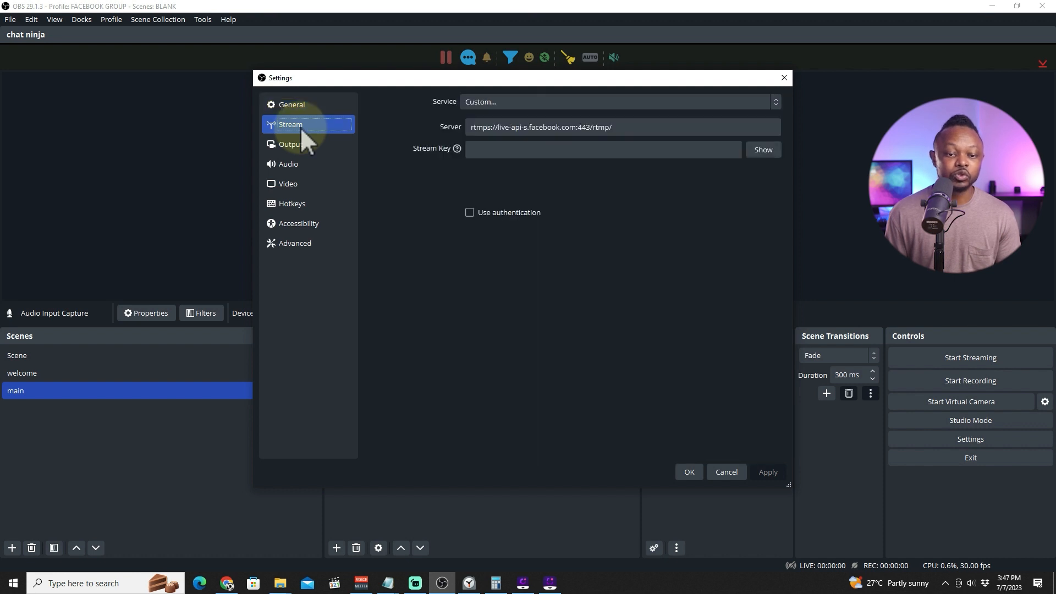
pyautogui.click(490, 154)
pyautogui.rightClick(490, 149)
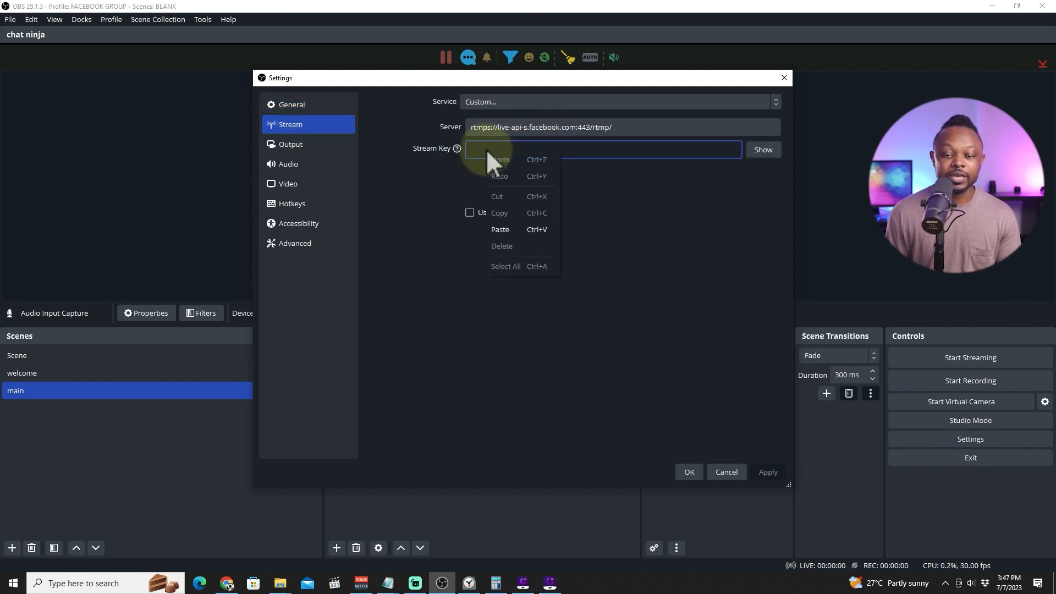
pyautogui.click(520, 229)
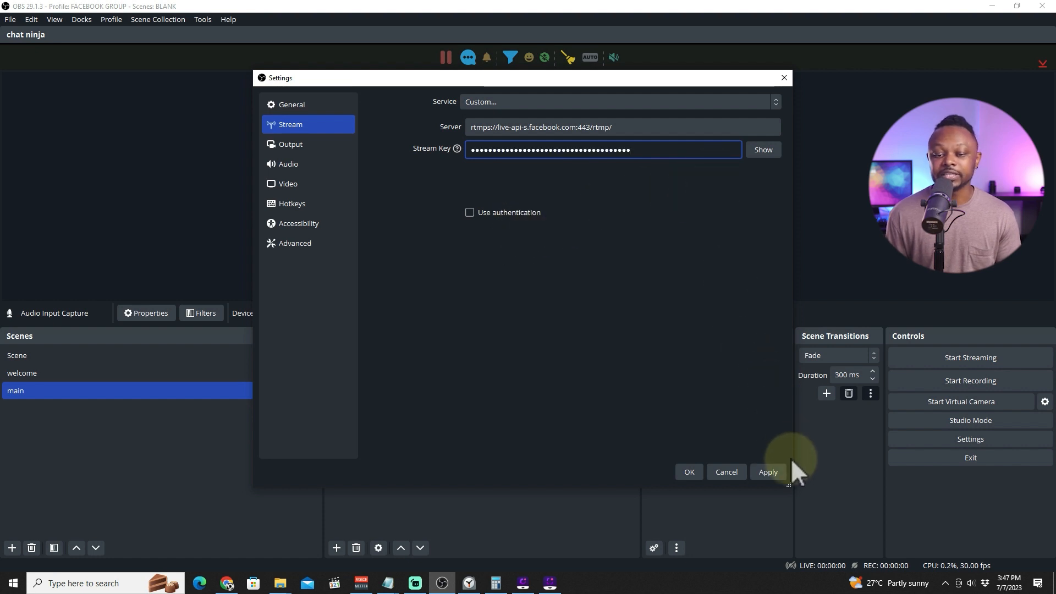
pyautogui.click(770, 472)
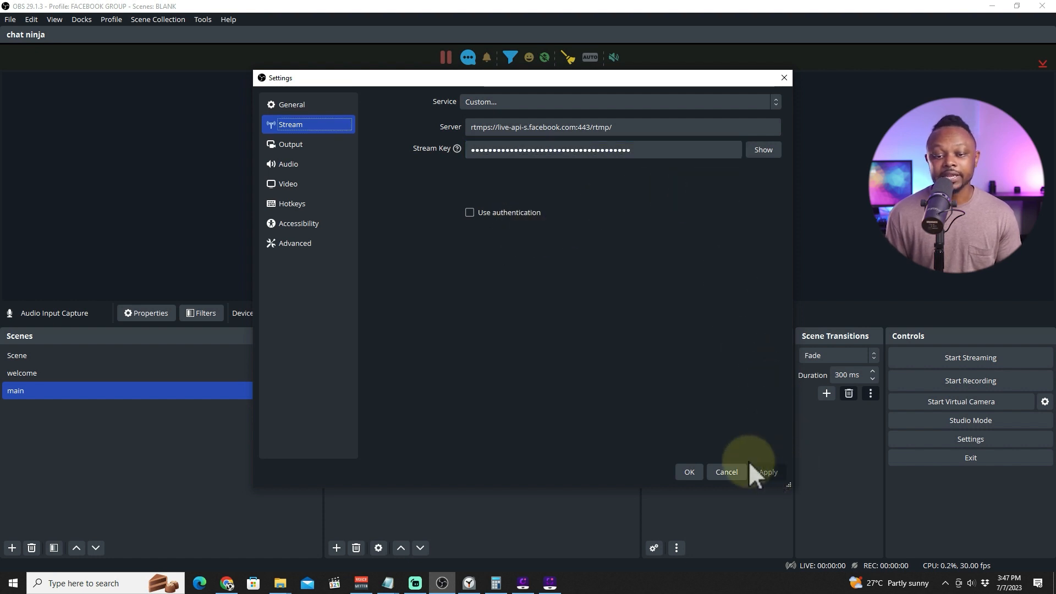
pyautogui.click(689, 472)
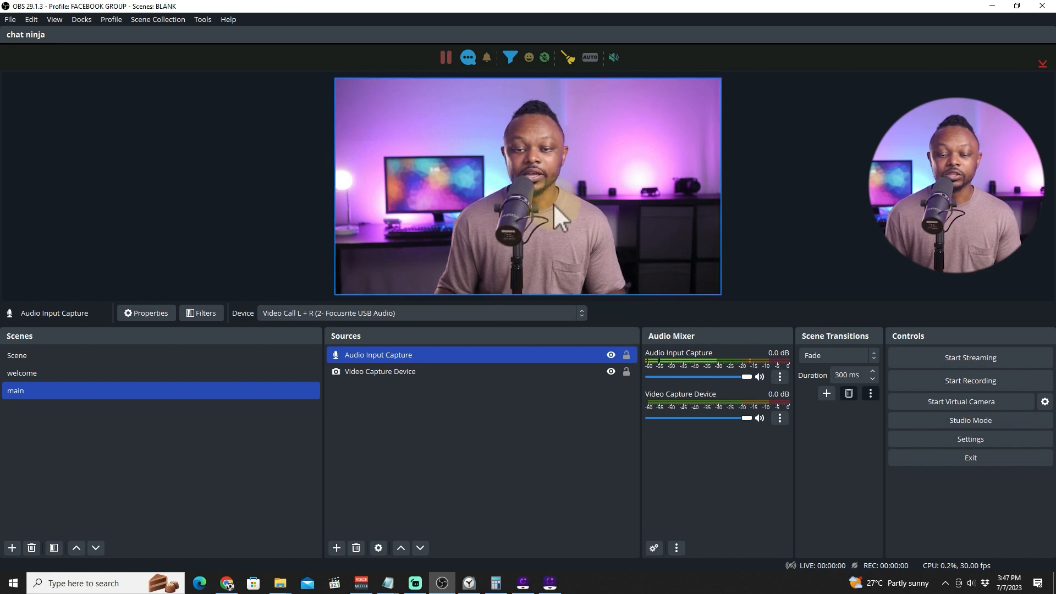
# Switch to the welcome scene, start streaming and restore the OBS window to a smaller size.
pyautogui.click(547, 348)
pyautogui.click(968, 362)
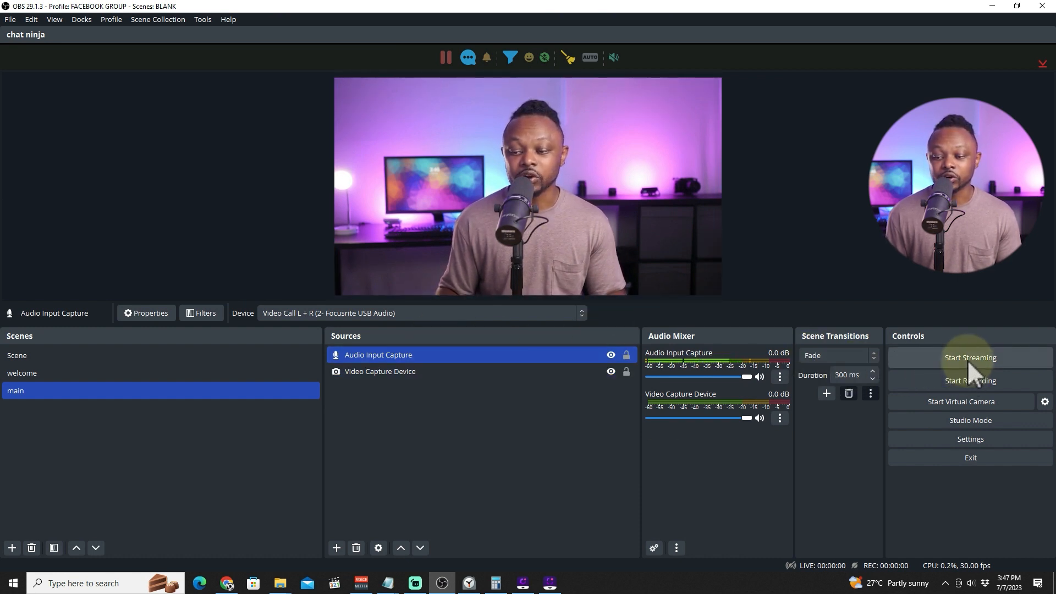
pyautogui.click(31, 366)
pyautogui.click(35, 372)
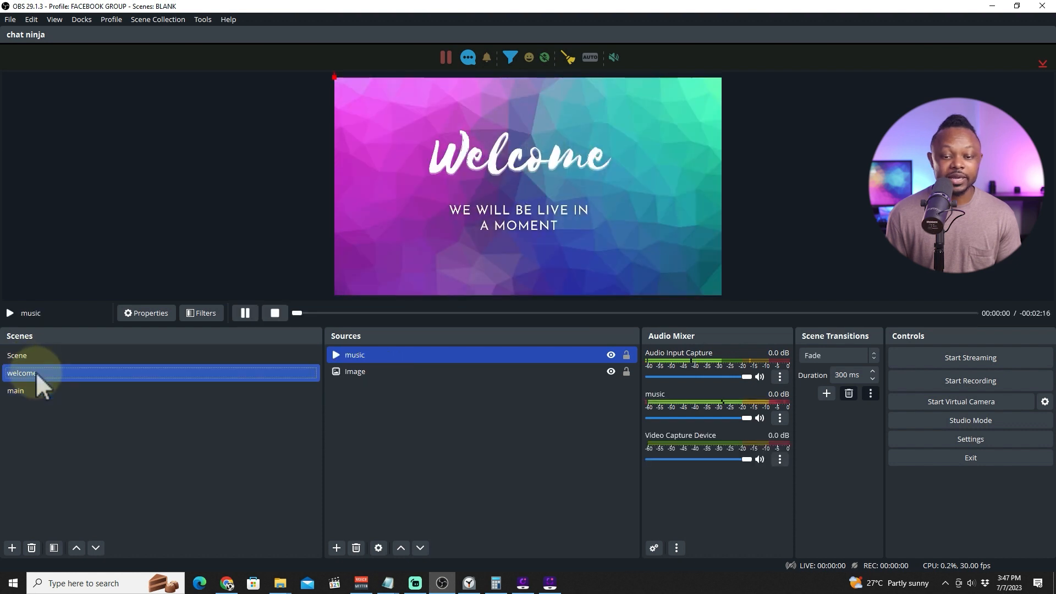
pyautogui.click(952, 361)
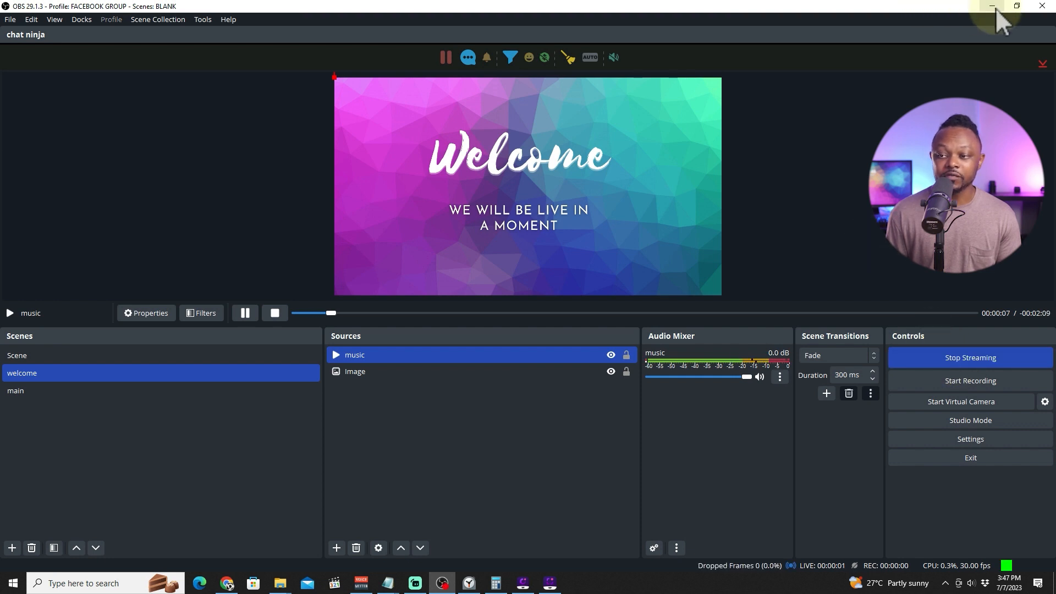
pyautogui.click(1018, 5)
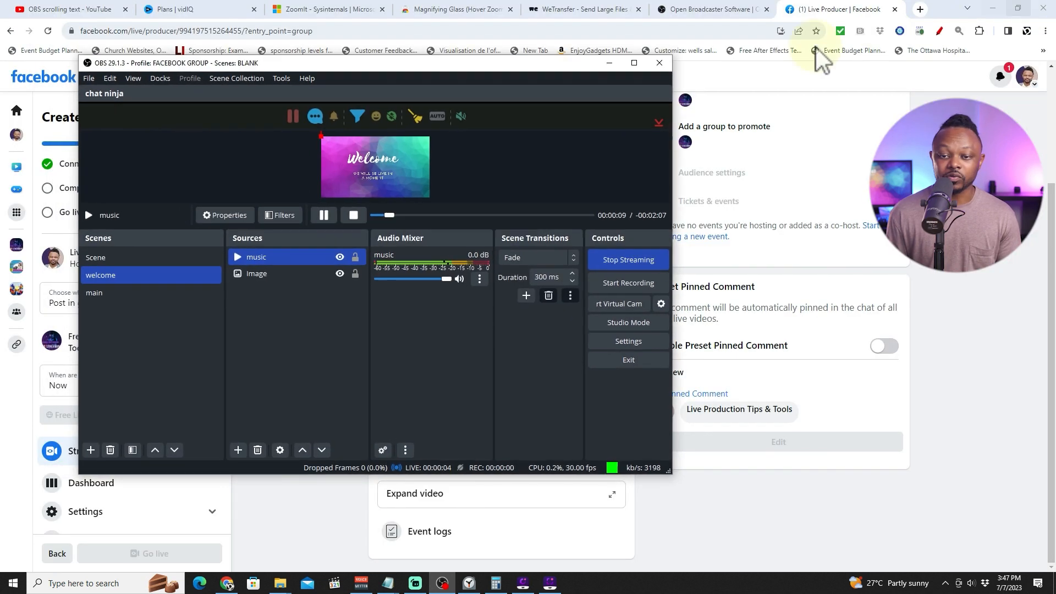
# Move the OBS window aside and review the welcome scene preview on the Facebook stream setup page.
pyautogui.moveTo(523, 62); pyautogui.dragTo(646, 78)
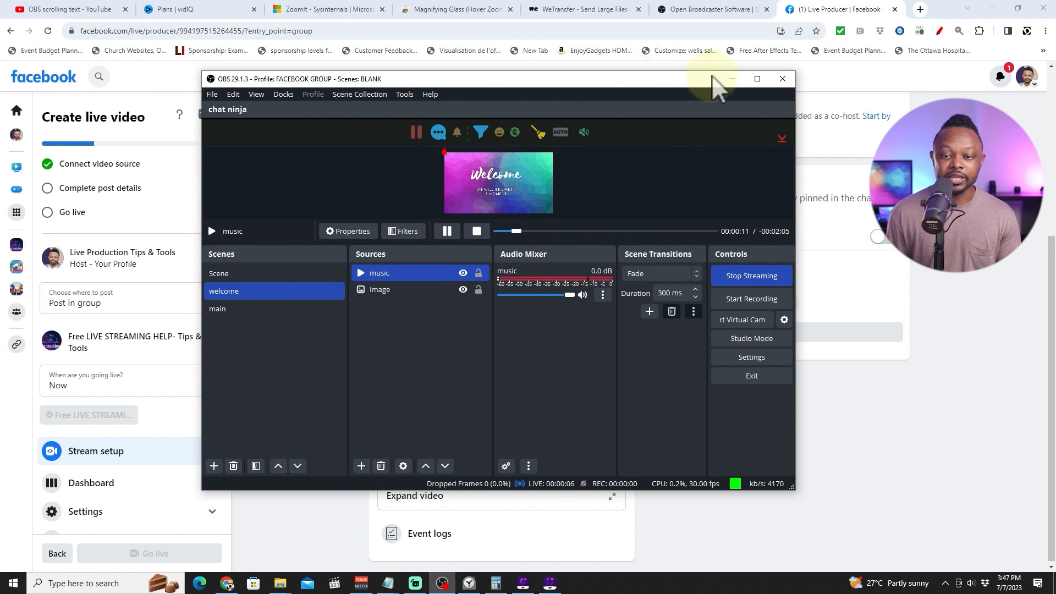
pyautogui.click(736, 80)
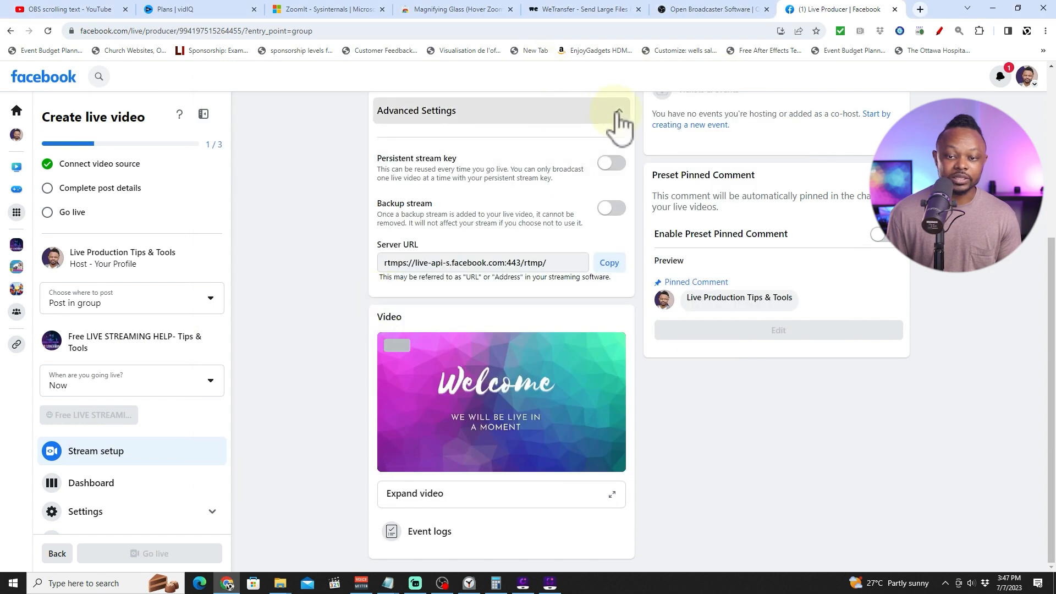
pyautogui.click(618, 113)
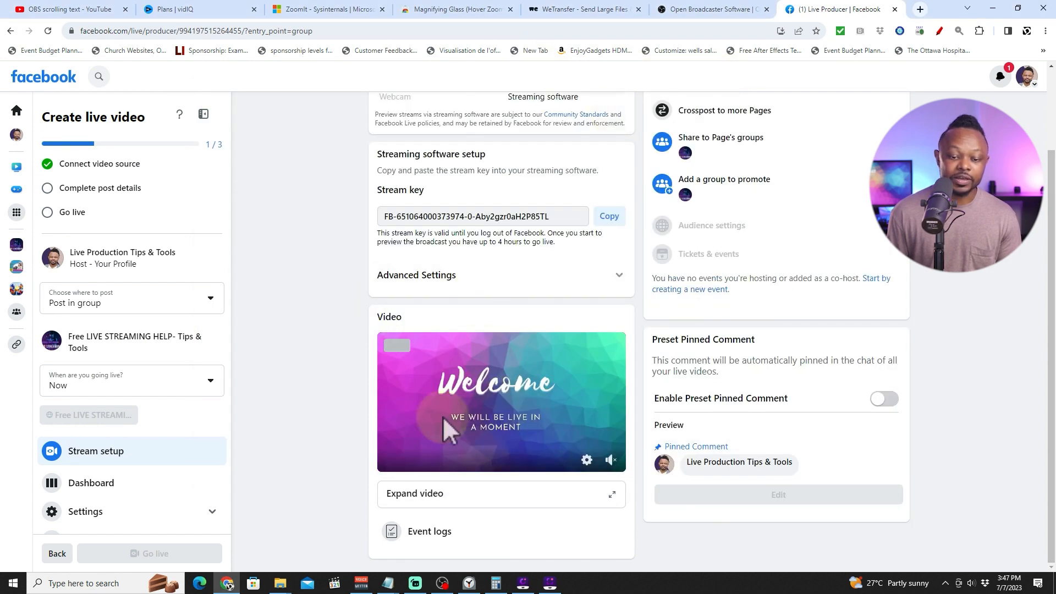
pyautogui.scroll(1, 523, 434)
pyautogui.scroll(-1, 524, 434)
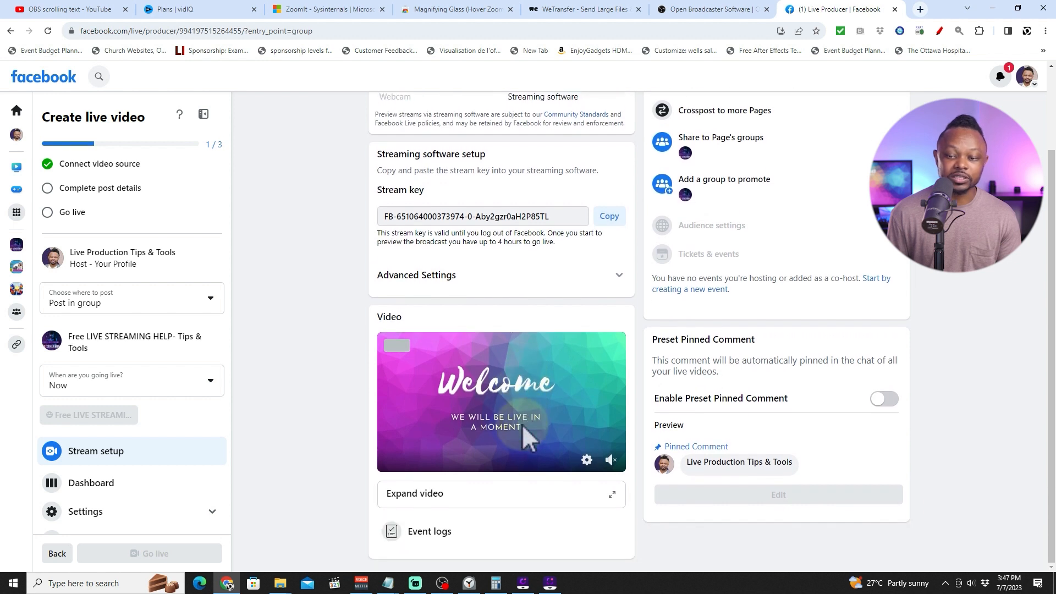
pyautogui.scroll(2, 522, 424)
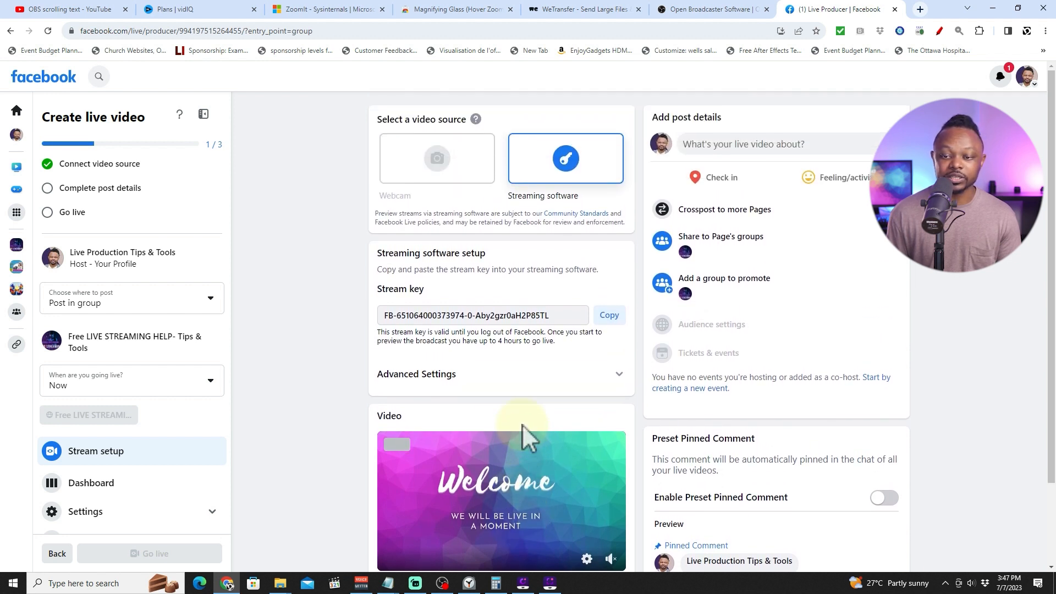
pyautogui.scroll(-2, 523, 424)
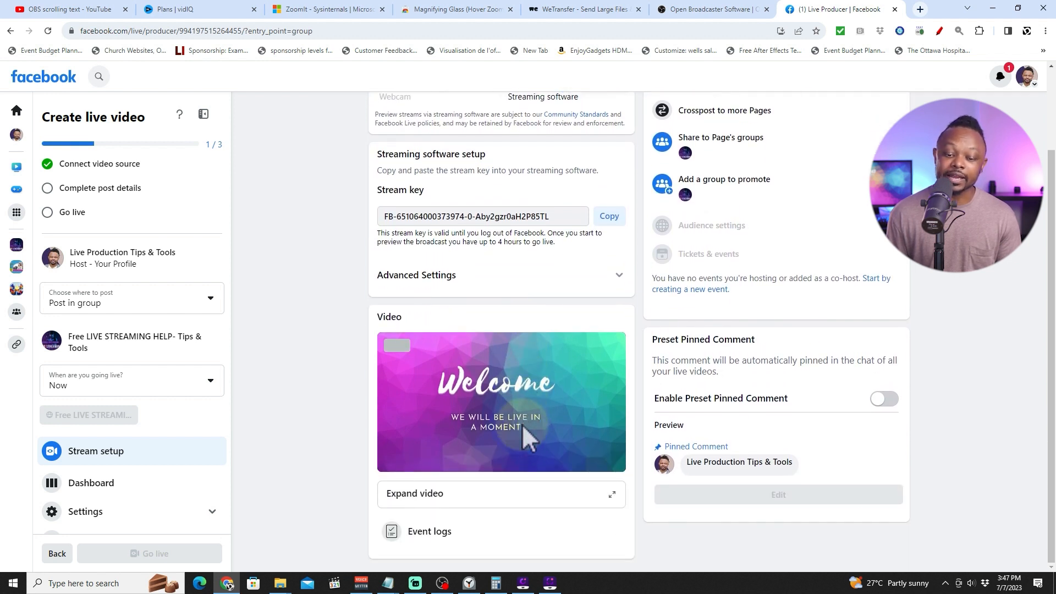
# Switch OBS to the main scene while streaming and minimize the OBS window.
pyautogui.click(446, 585)
pyautogui.click(247, 312)
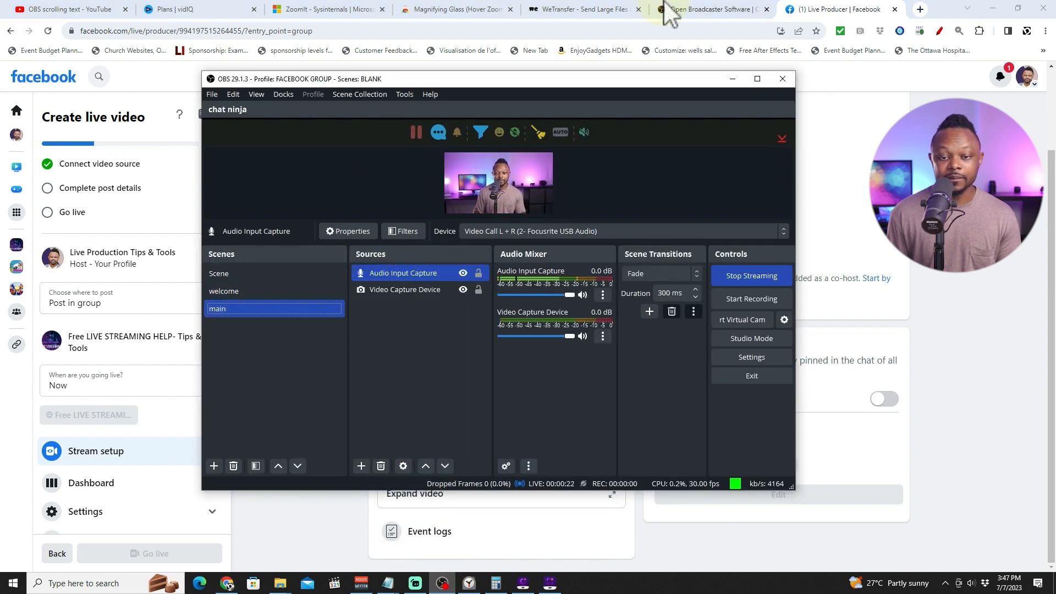
pyautogui.click(757, 79)
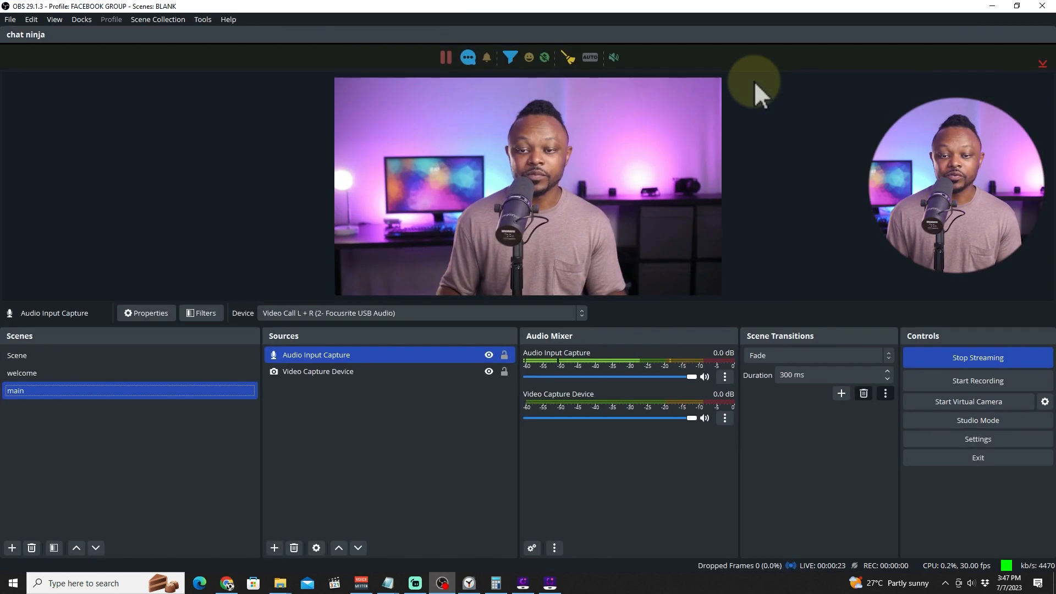
pyautogui.click(992, 6)
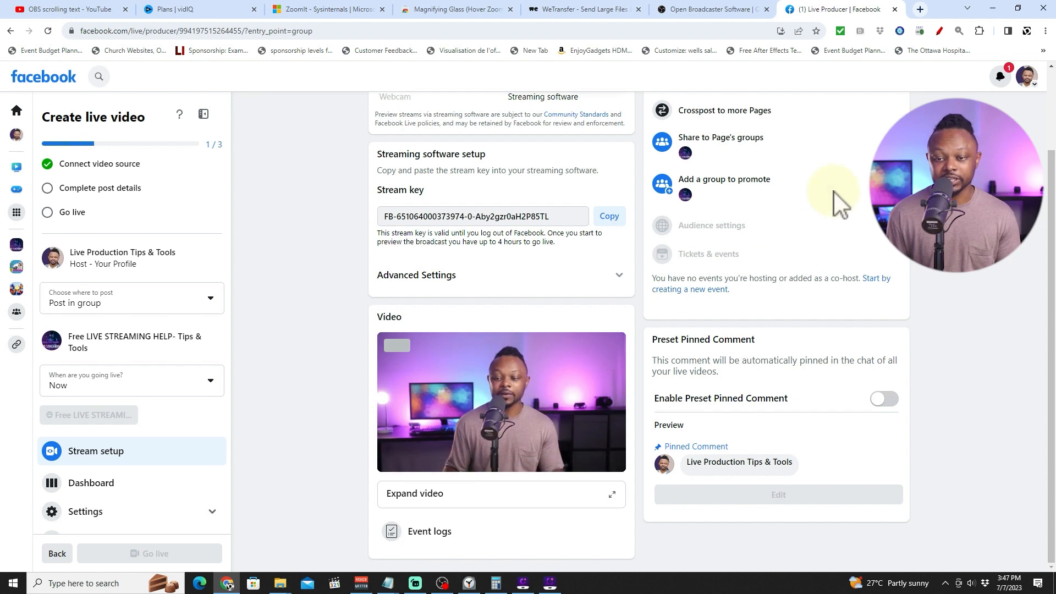
# Dismiss the key frame rate warning on the Facebook page and stop streaming in OBS.
pyautogui.scroll(2, 875, 223)
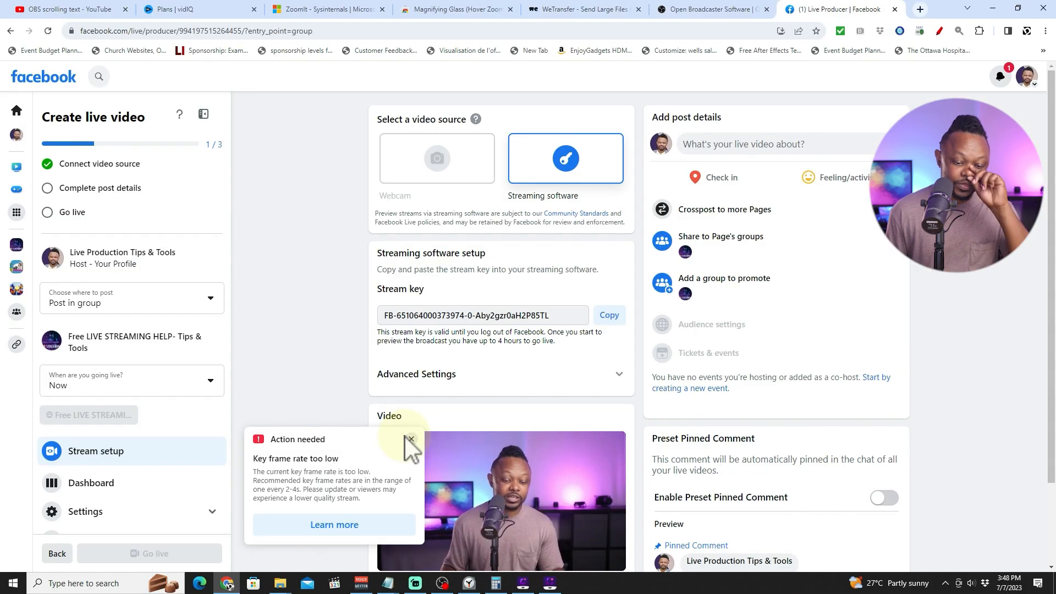
pyautogui.click(411, 439)
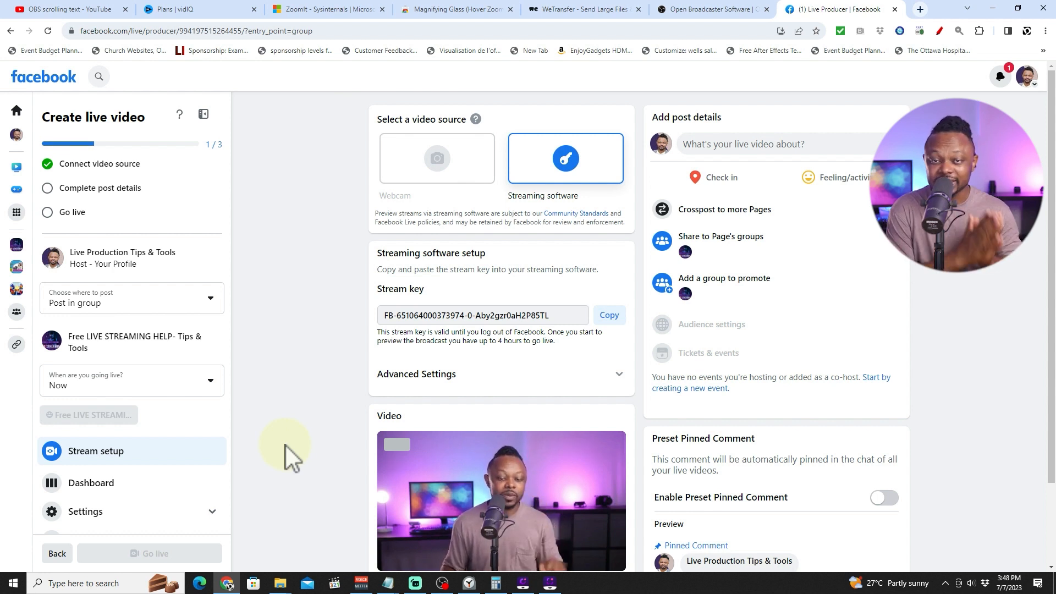
pyautogui.click(442, 584)
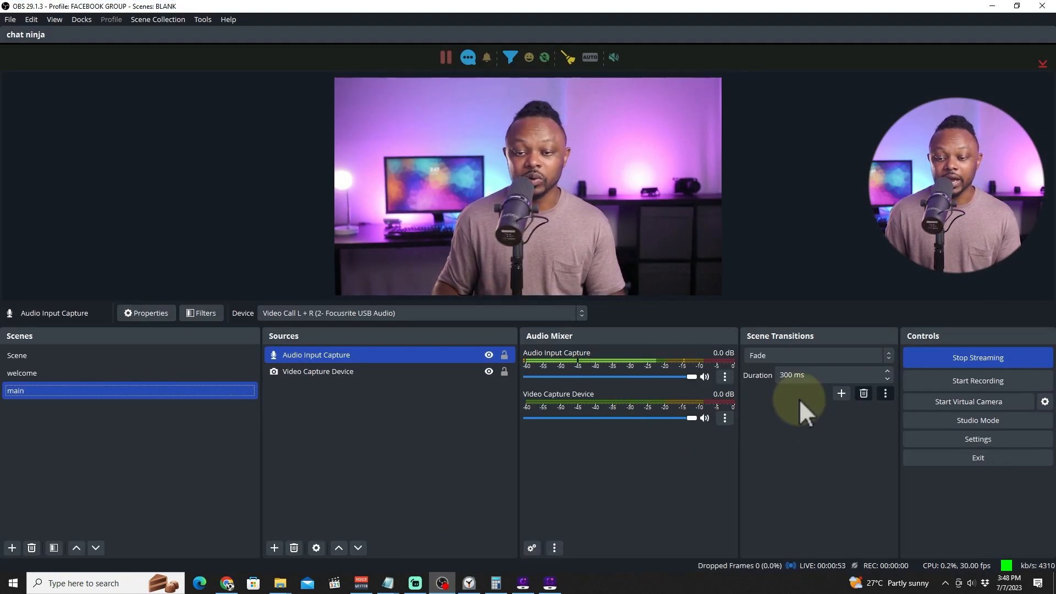
pyautogui.click(978, 439)
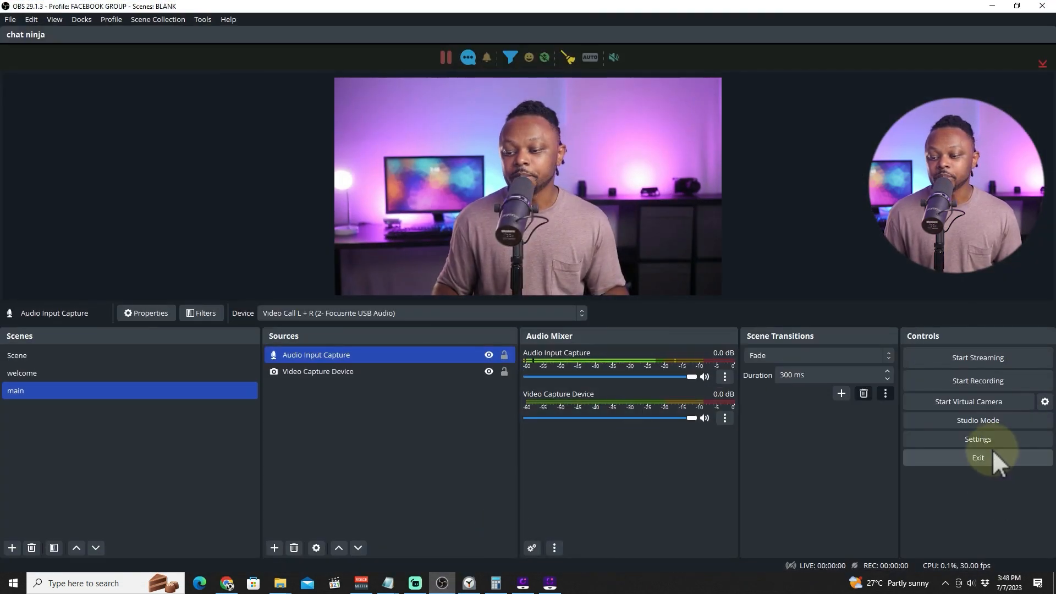
# In OBS Output settings, switch Output Mode to Advanced and set the video encoder to NVIDIA NVENC H.264.
pyautogui.click(992, 441)
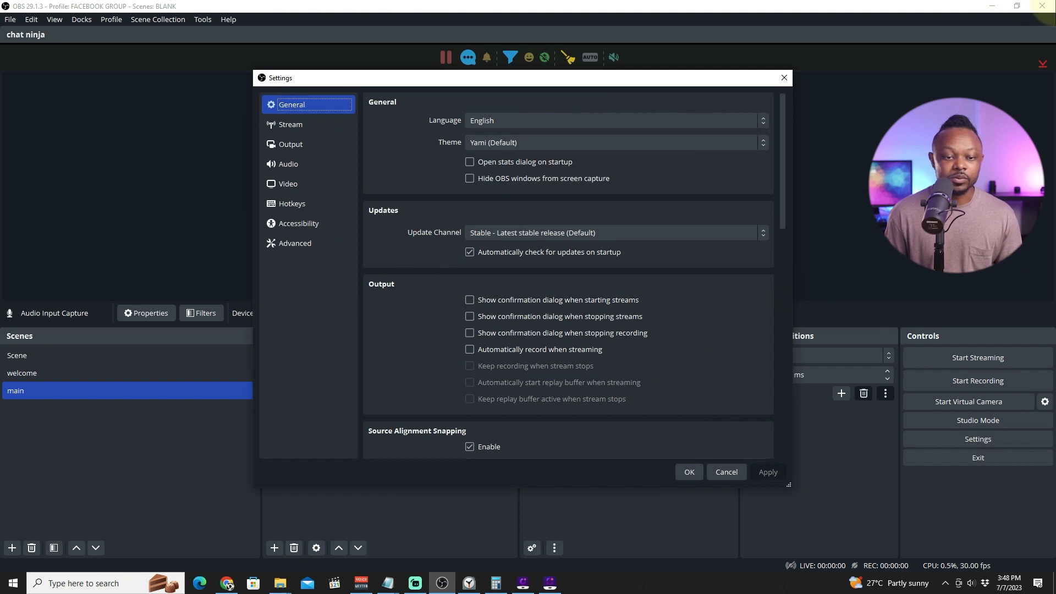
pyautogui.click(288, 144)
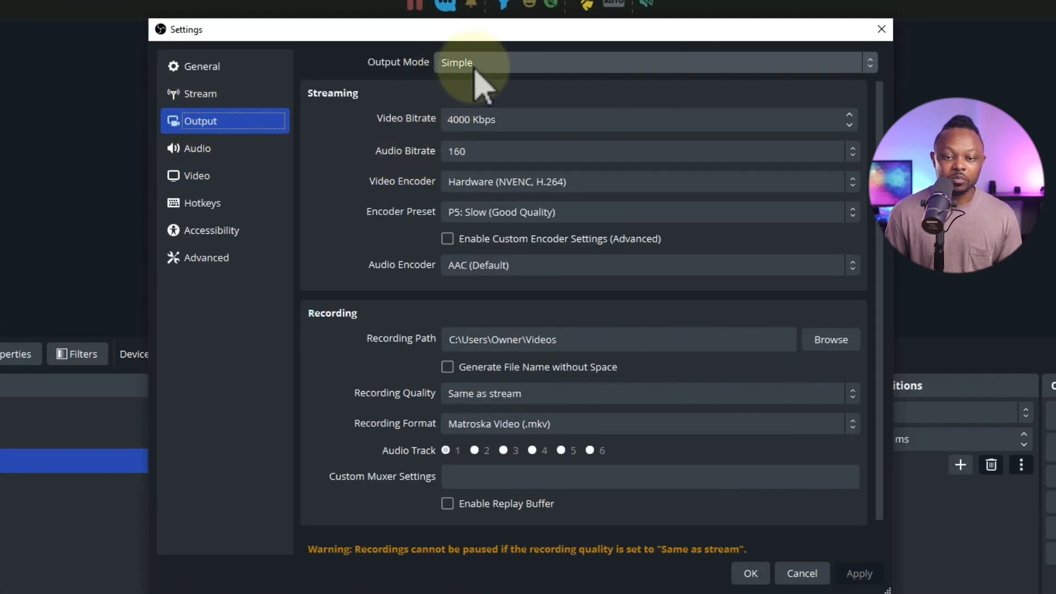
pyautogui.click(488, 64)
pyautogui.click(476, 99)
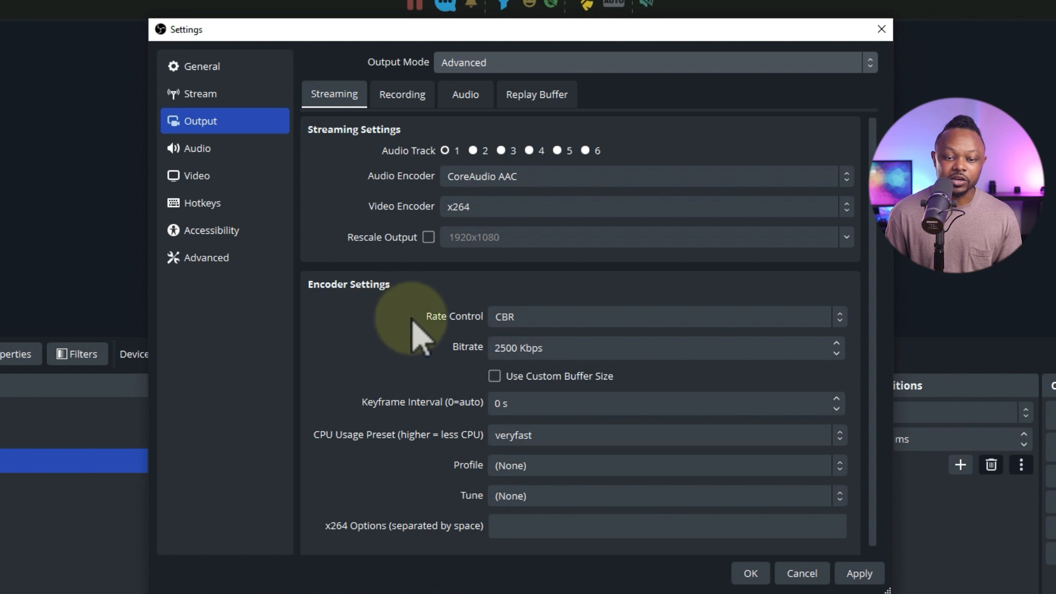
pyautogui.click(479, 208)
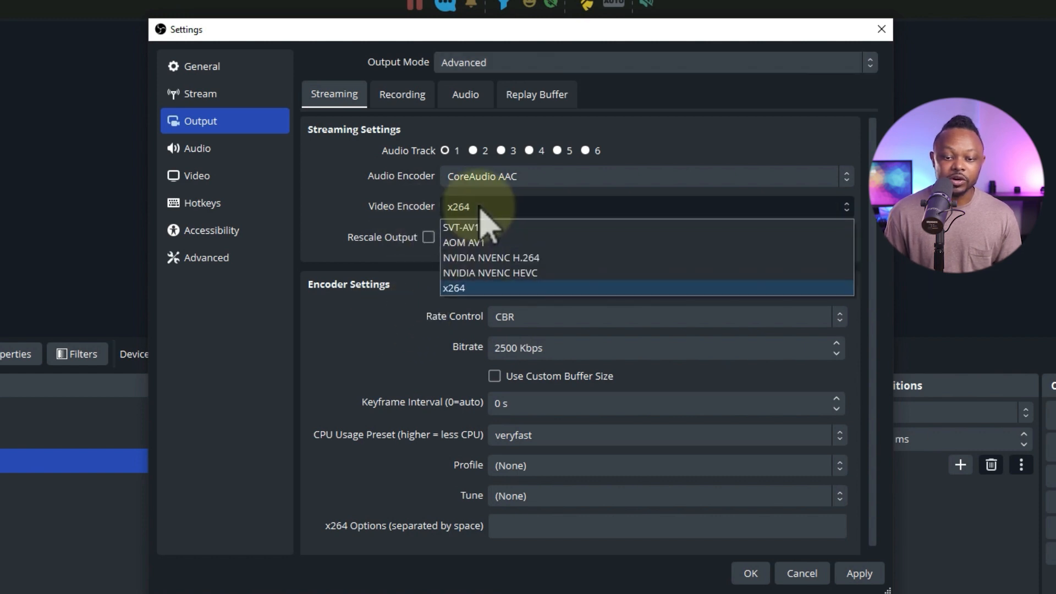
pyautogui.click(518, 260)
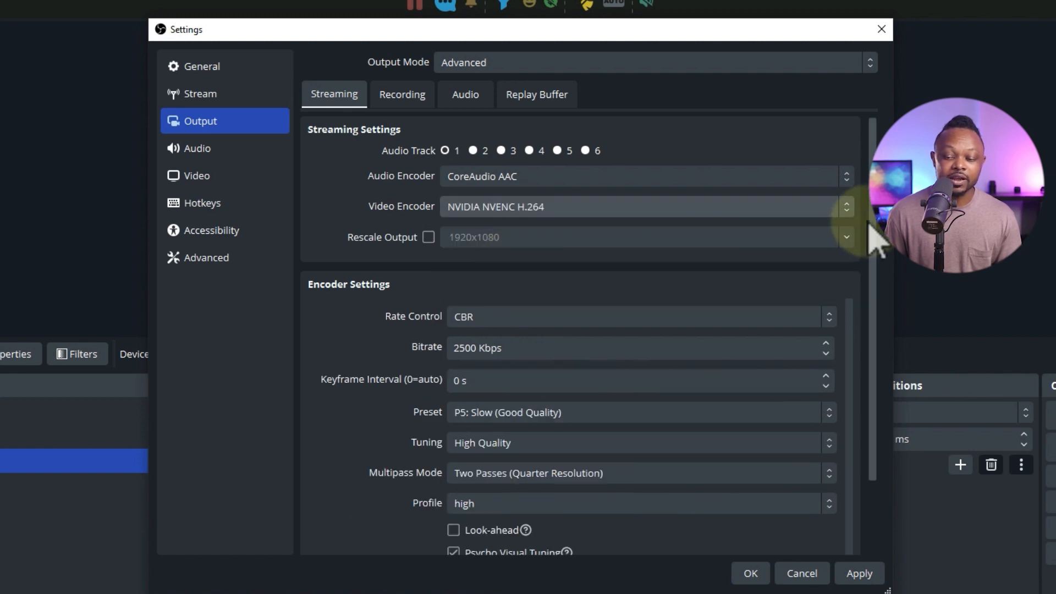
# Set the streaming bitrate to 4000 Kbps and the keyframe interval to 2 s, then apply and close settings.
pyautogui.moveTo(872, 226); pyautogui.dragTo(879, 314)
pyautogui.click(483, 261)
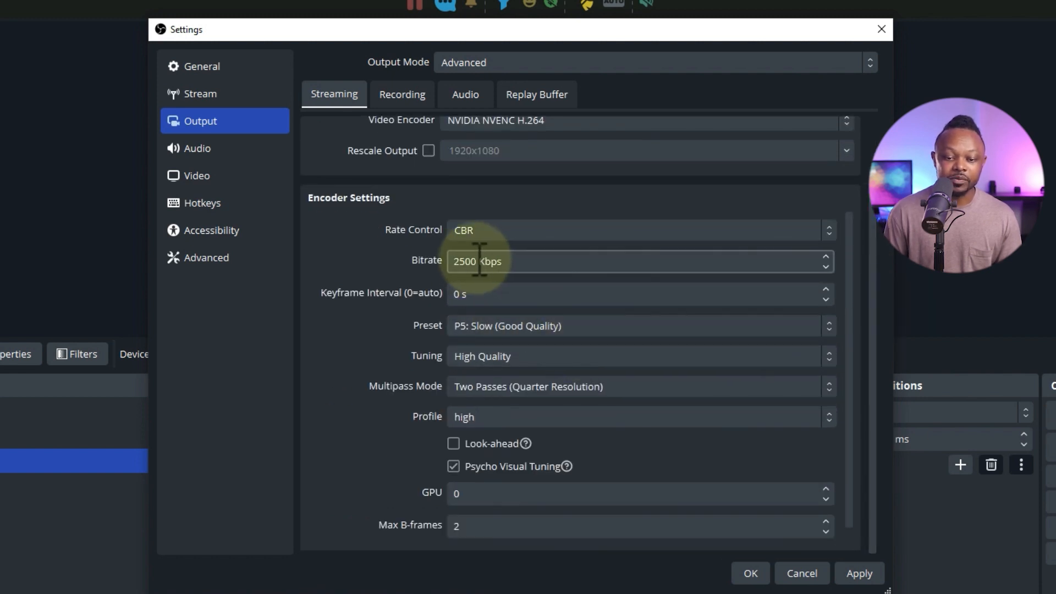
pyautogui.moveTo(480, 261); pyautogui.dragTo(439, 275)
pyautogui.write('4000')
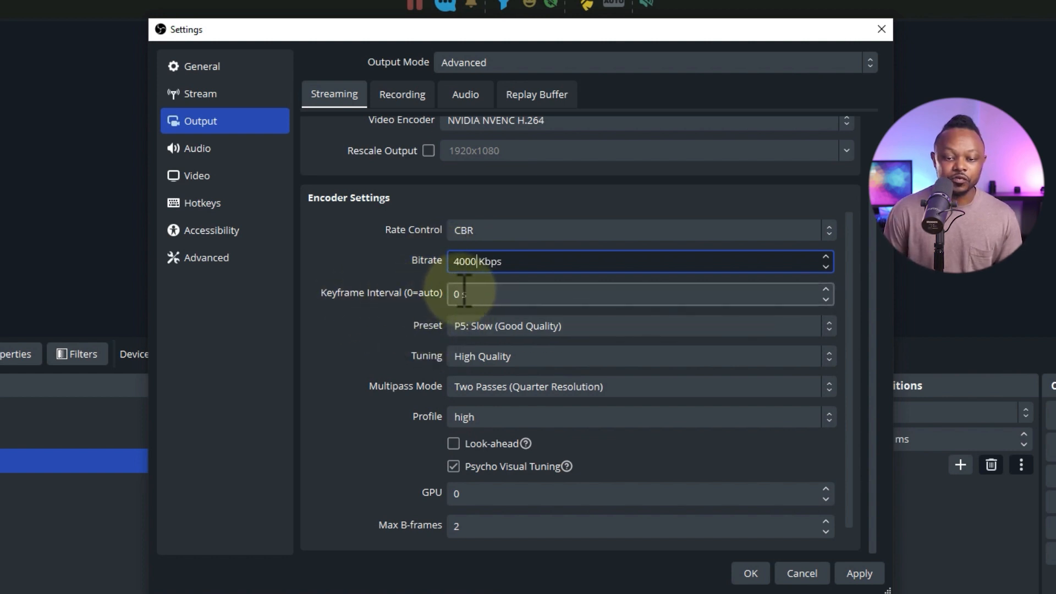
pyautogui.moveTo(464, 293); pyautogui.dragTo(451, 295)
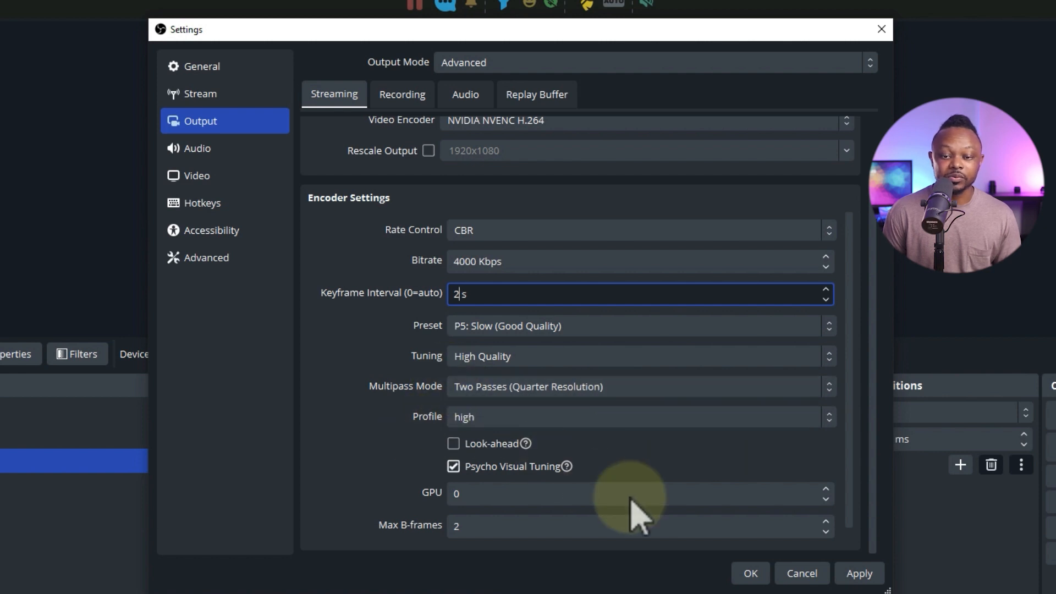
pyautogui.click(860, 573)
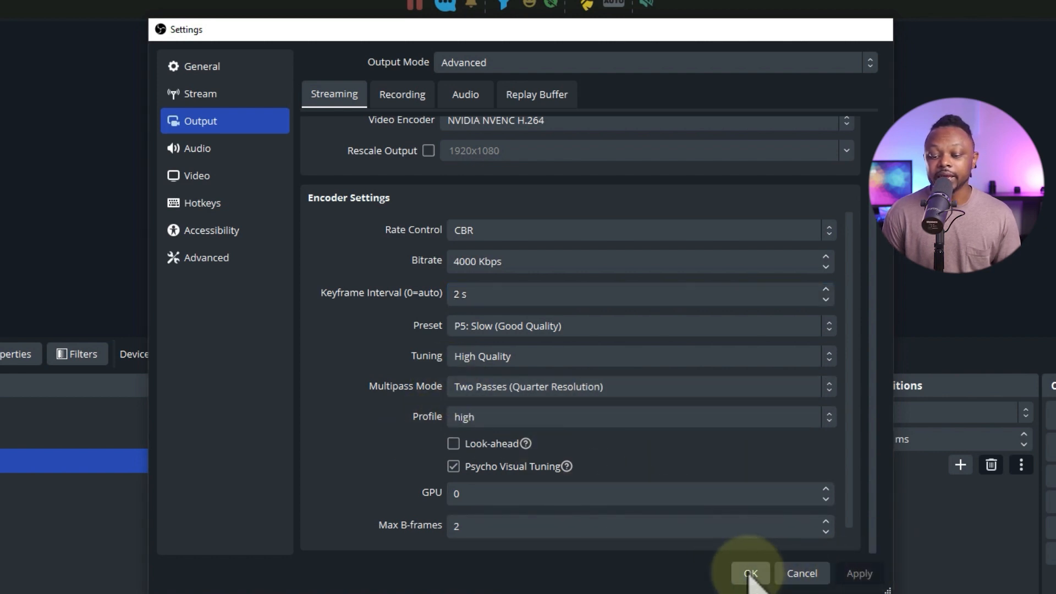
pyautogui.click(751, 574)
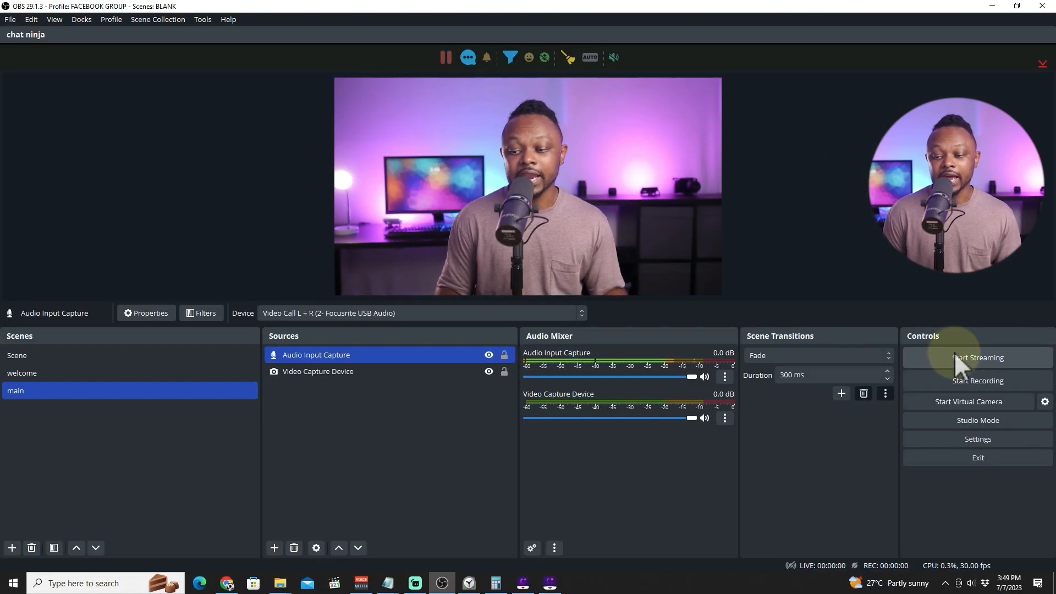
# Restart streaming from OBS and check the live preview on the Facebook stream setup page.
pyautogui.click(958, 357)
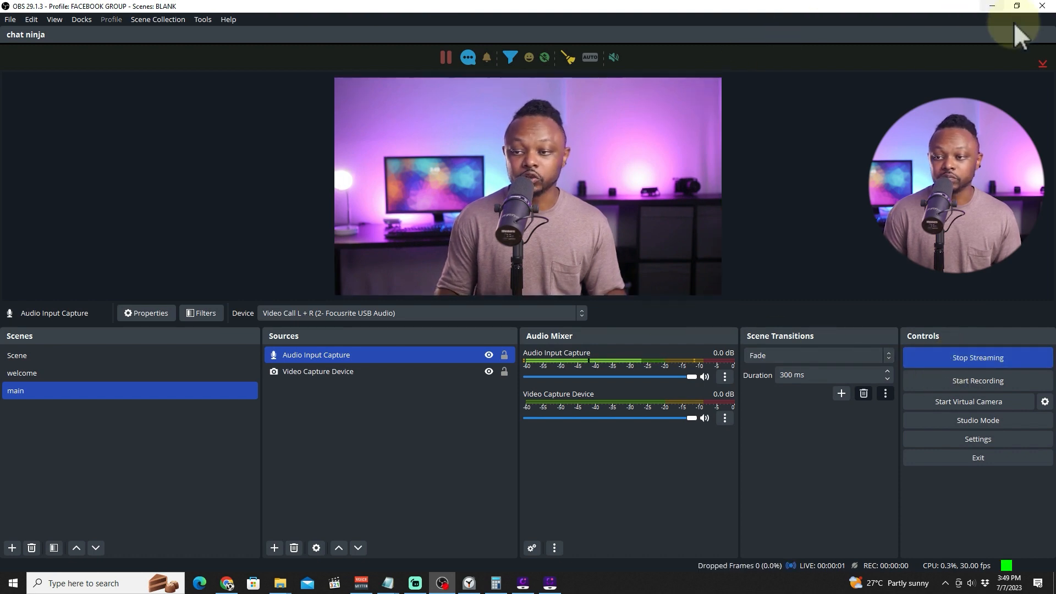
pyautogui.click(992, 6)
pyautogui.scroll(-2, 318, 375)
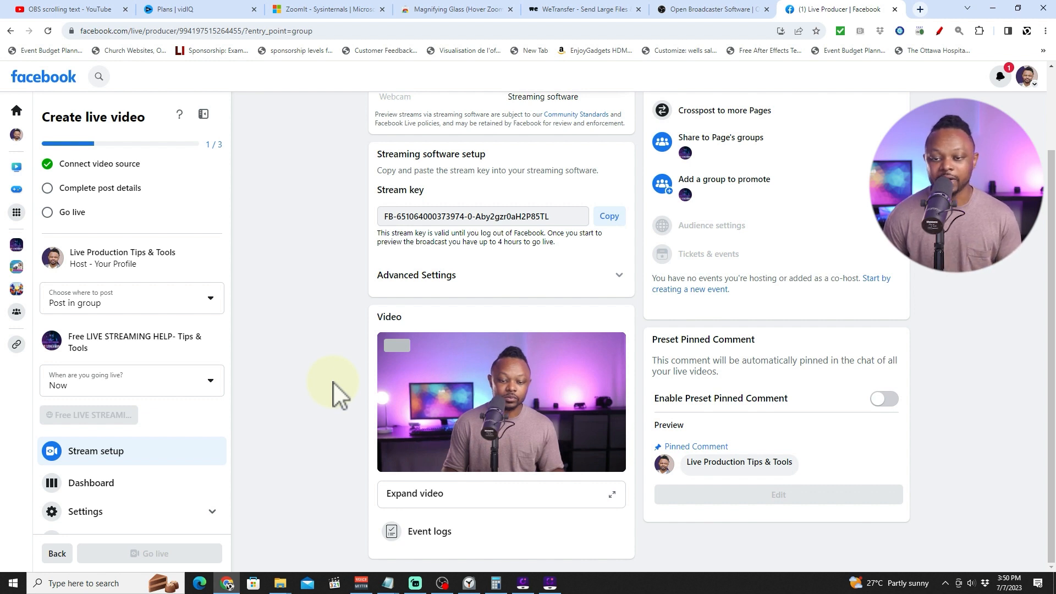
pyautogui.scroll(1, 333, 381)
pyautogui.scroll(-1, 332, 381)
pyautogui.scroll(1, 333, 381)
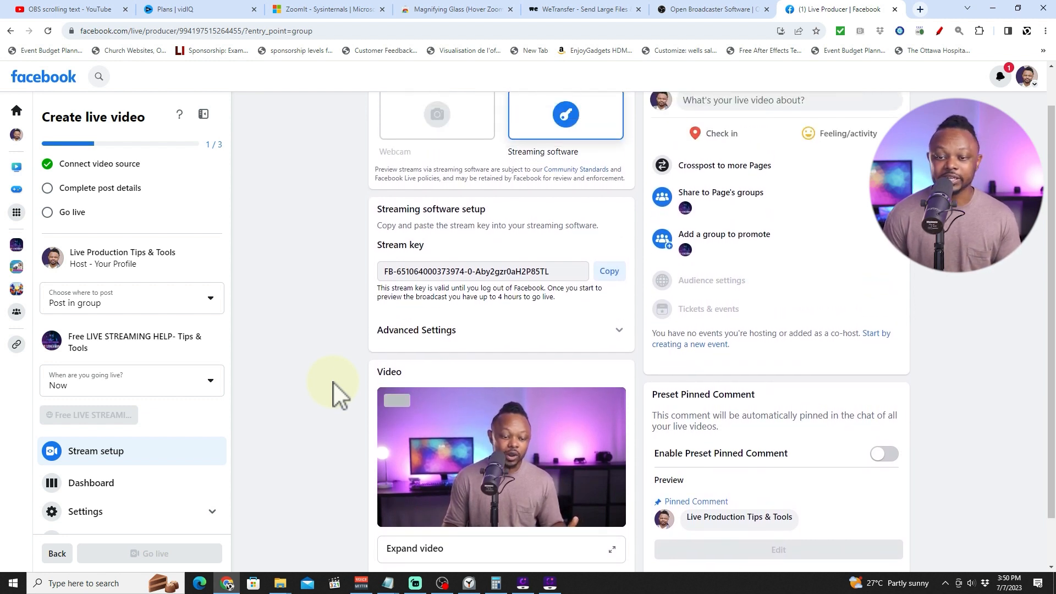
pyautogui.scroll(1, 333, 381)
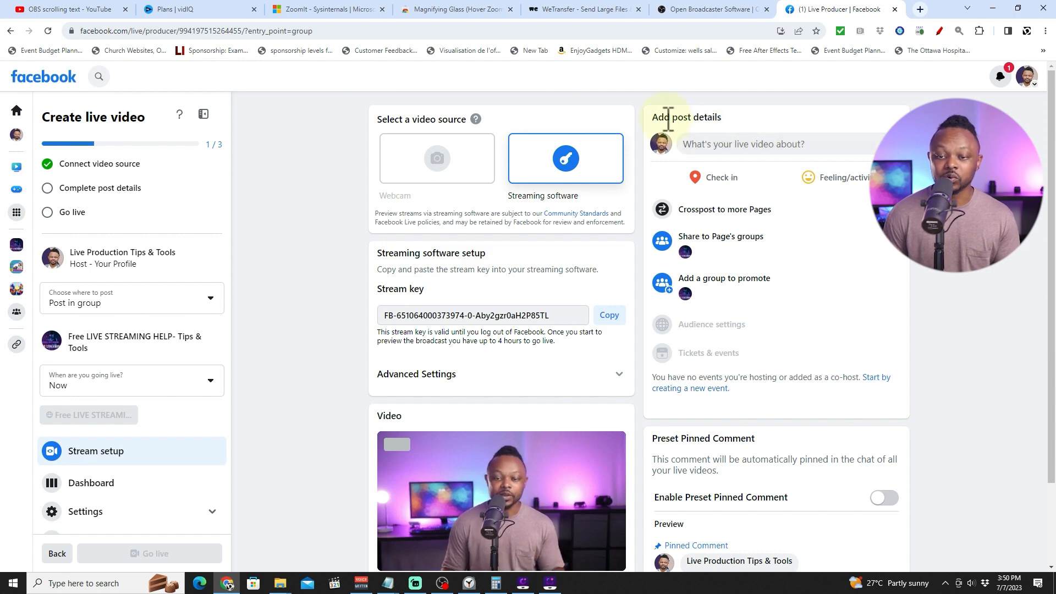
# Add post details with the title "test" and description "description" and save the post.
pyautogui.click(717, 143)
pyautogui.click(426, 273)
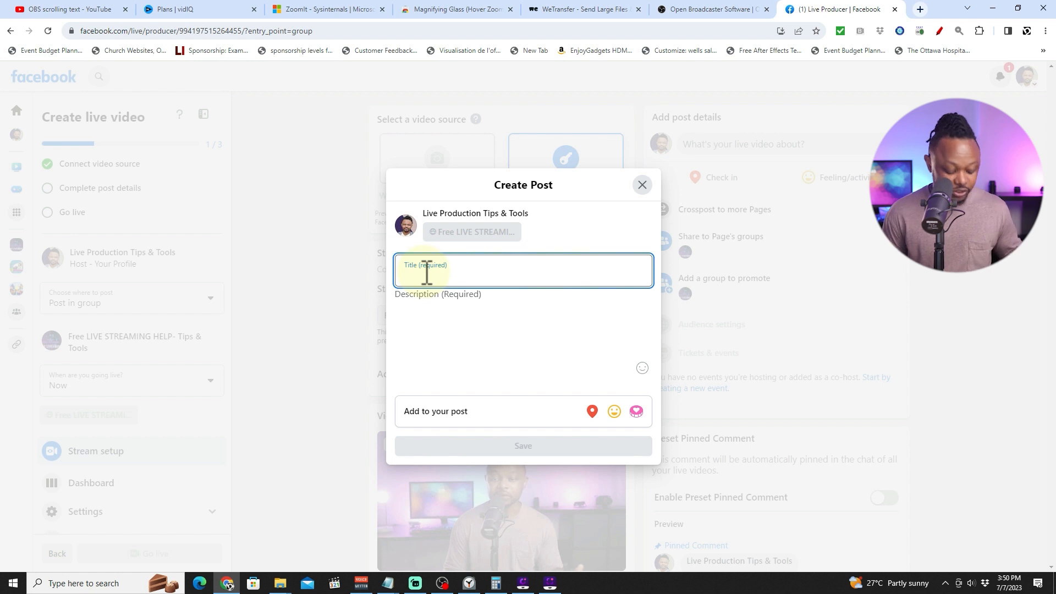
pyautogui.write('test')
pyautogui.click(427, 309)
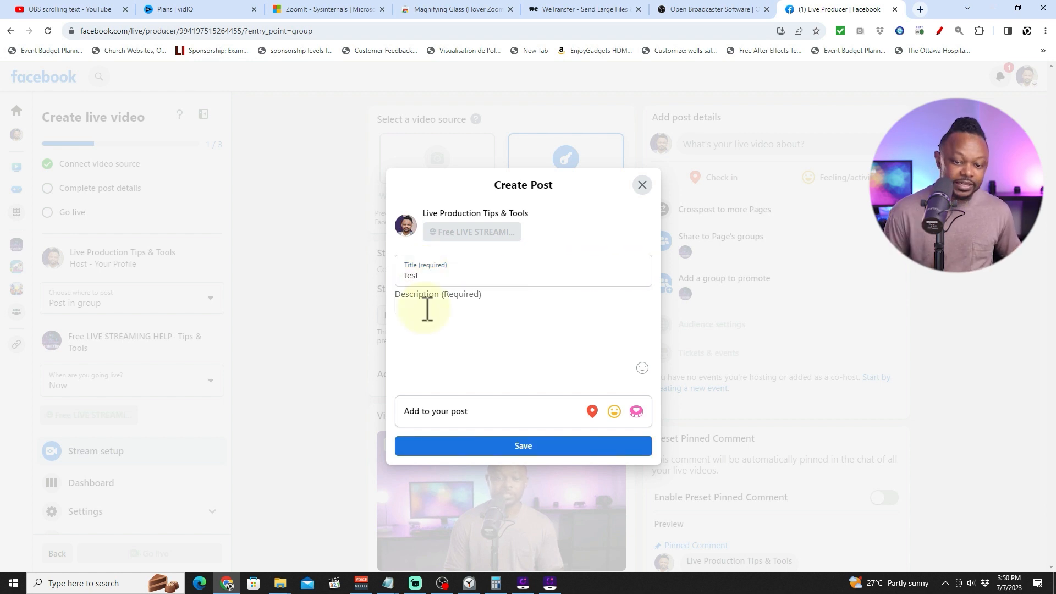
pyautogui.write('description')
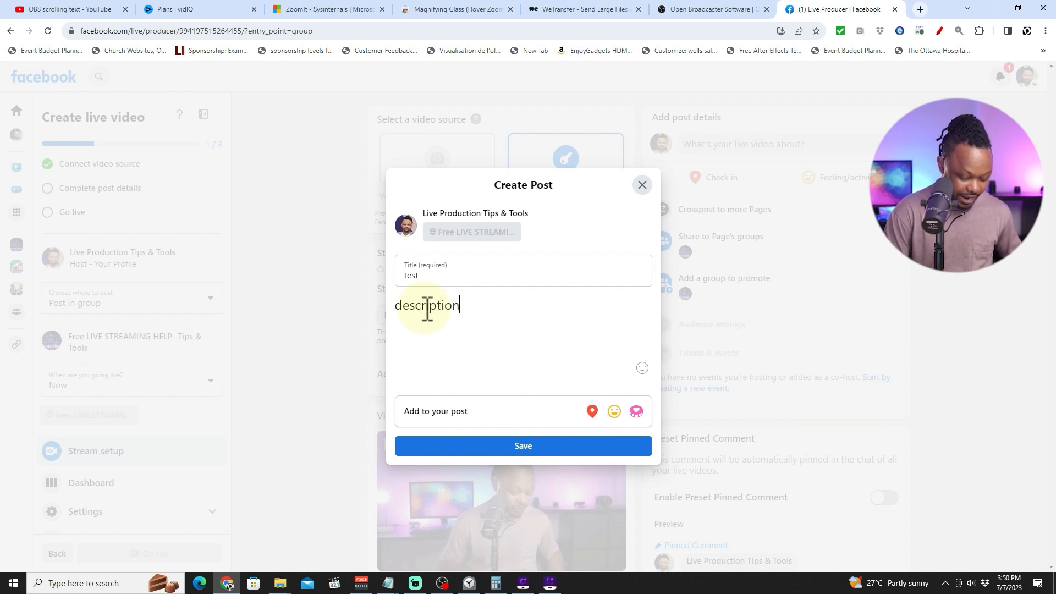
pyautogui.click(491, 452)
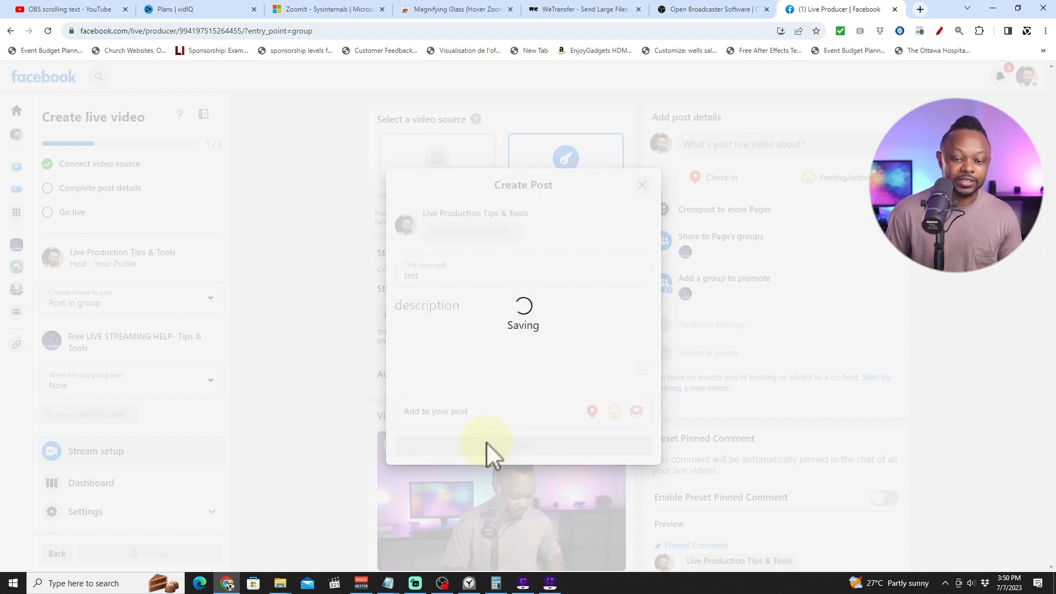
# Switch OBS to the welcome scene and back to the main scene during the stream.
pyautogui.scroll(-3, 302, 444)
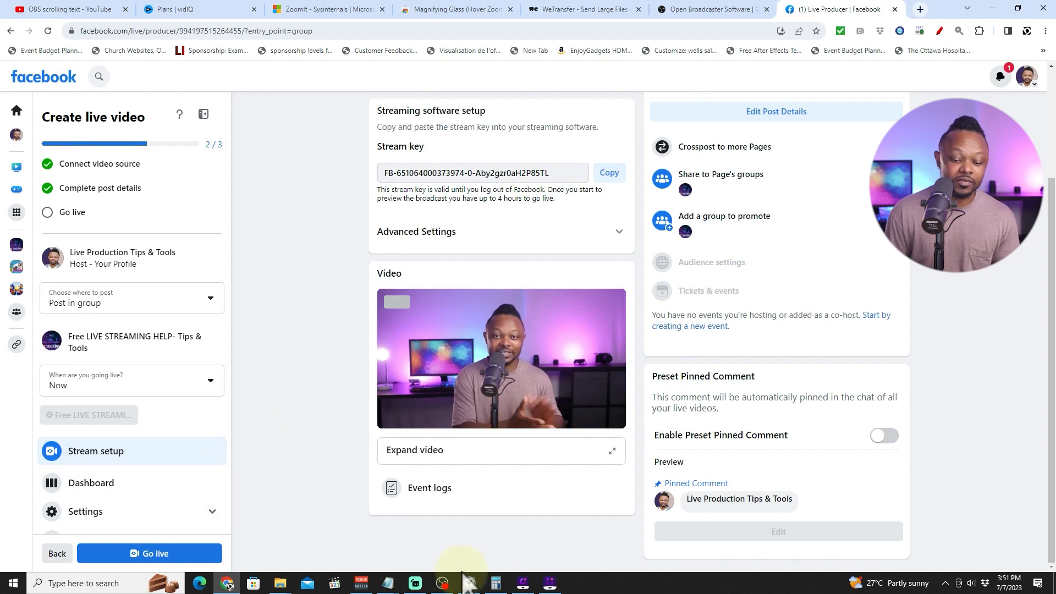
pyautogui.click(443, 583)
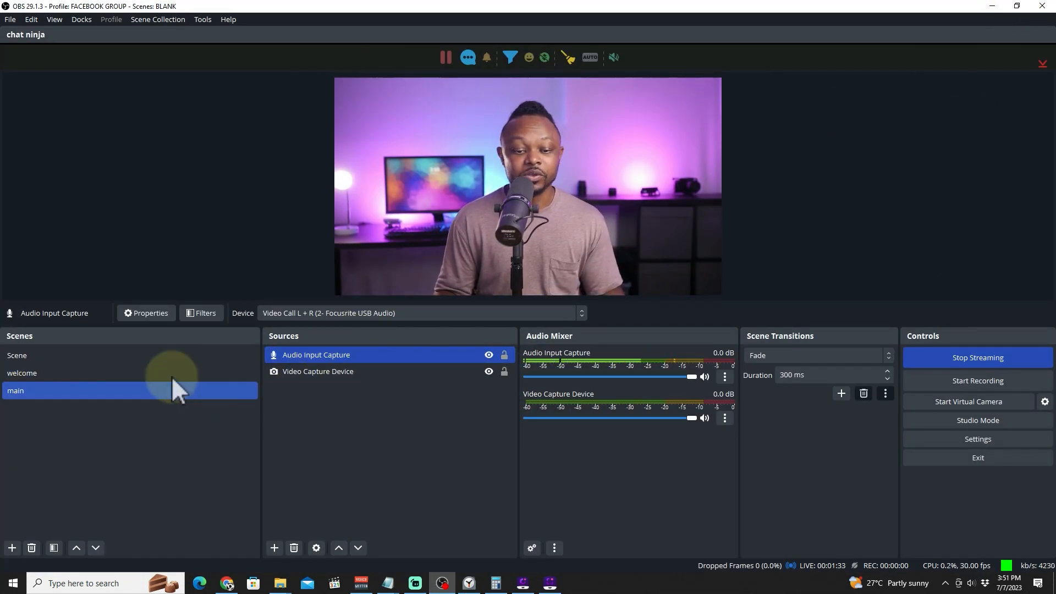
pyautogui.click(66, 373)
pyautogui.click(58, 391)
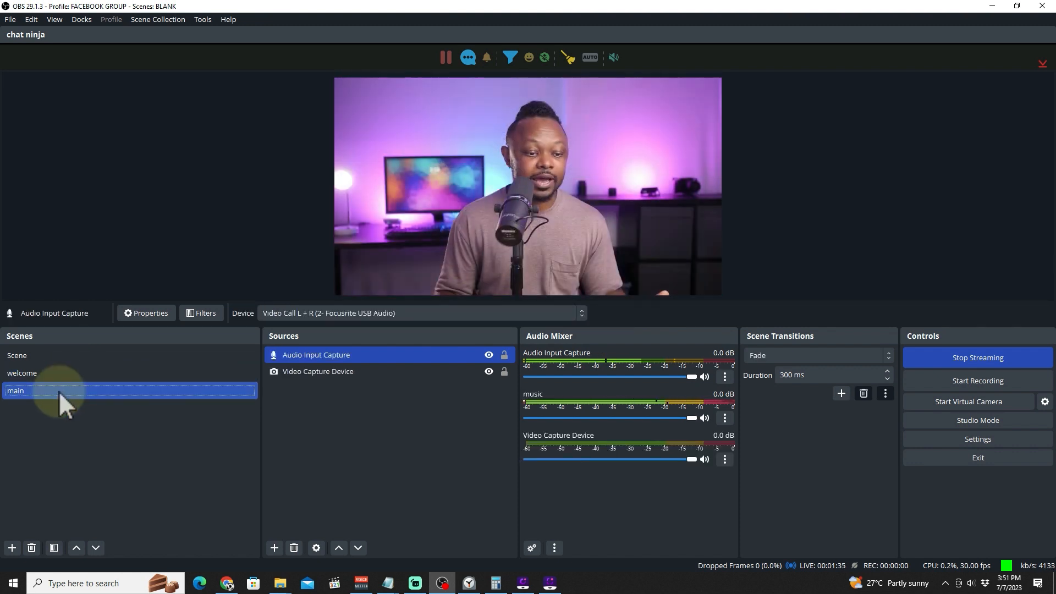